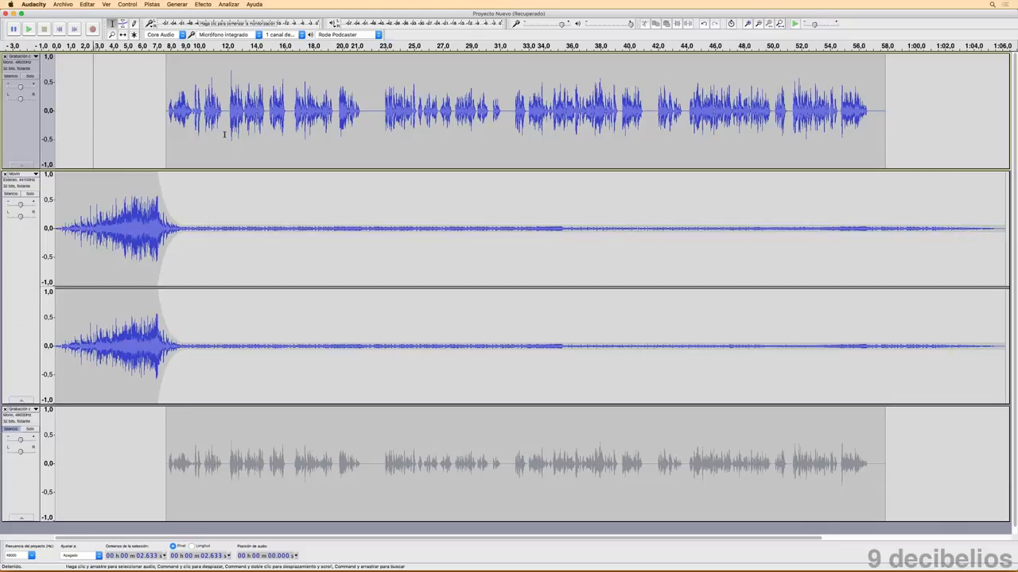
Mute the stereo music track and duplicate the entire voice recording in the first track.
left_click(10, 194)
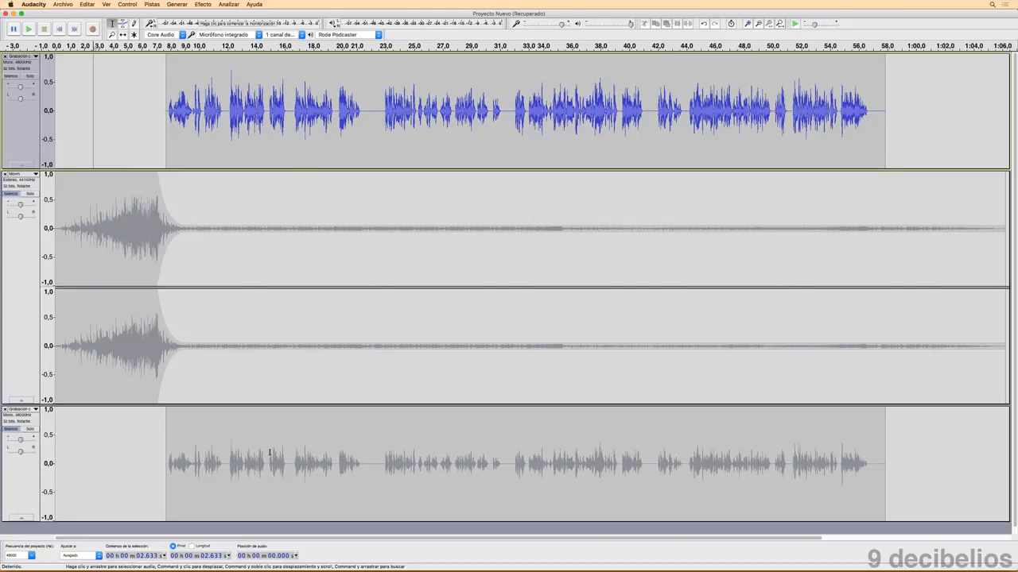
scroll(269, 453, "down", 1)
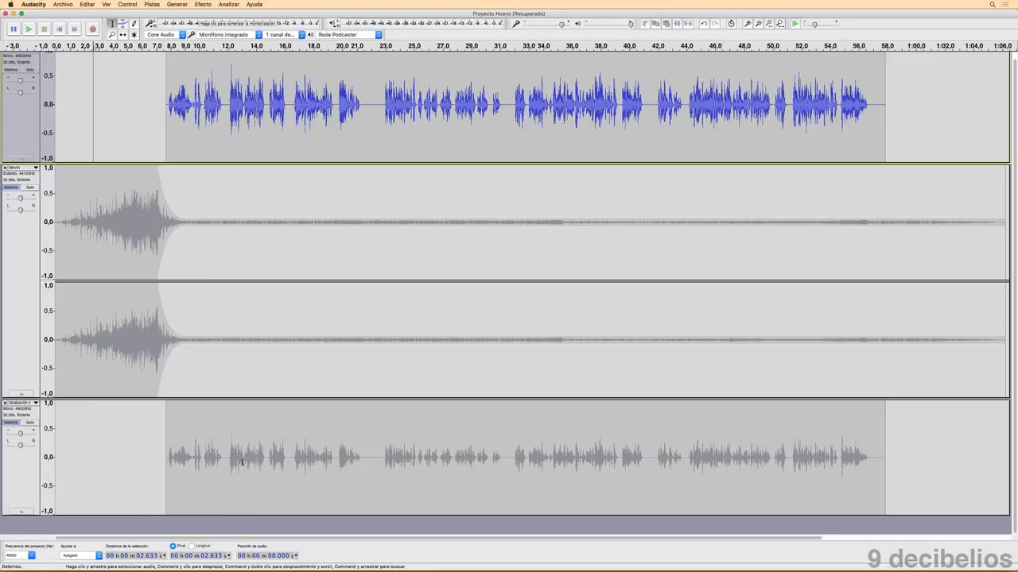
left_click(28, 117)
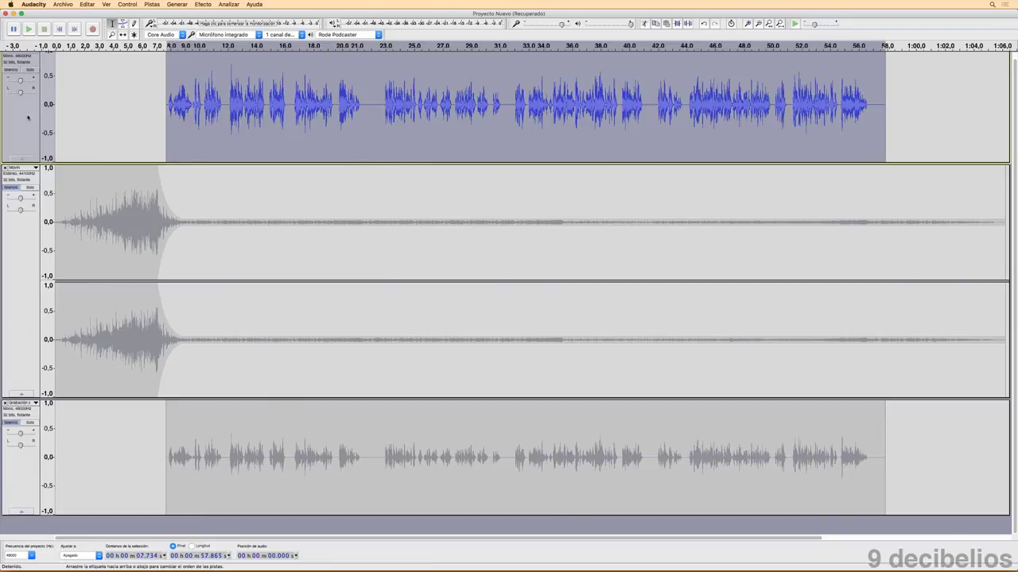
left_click(89, 4)
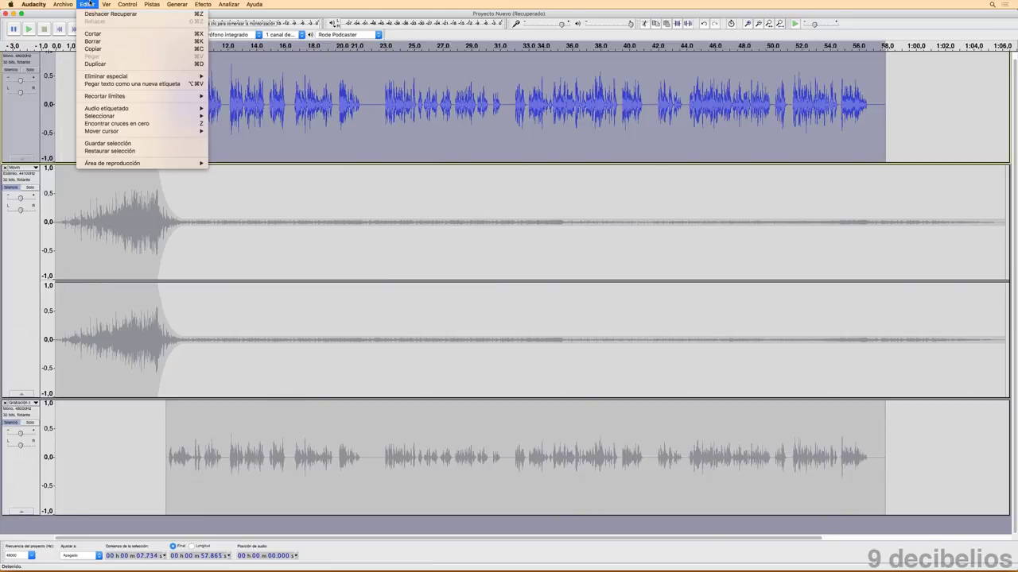
left_click(95, 65)
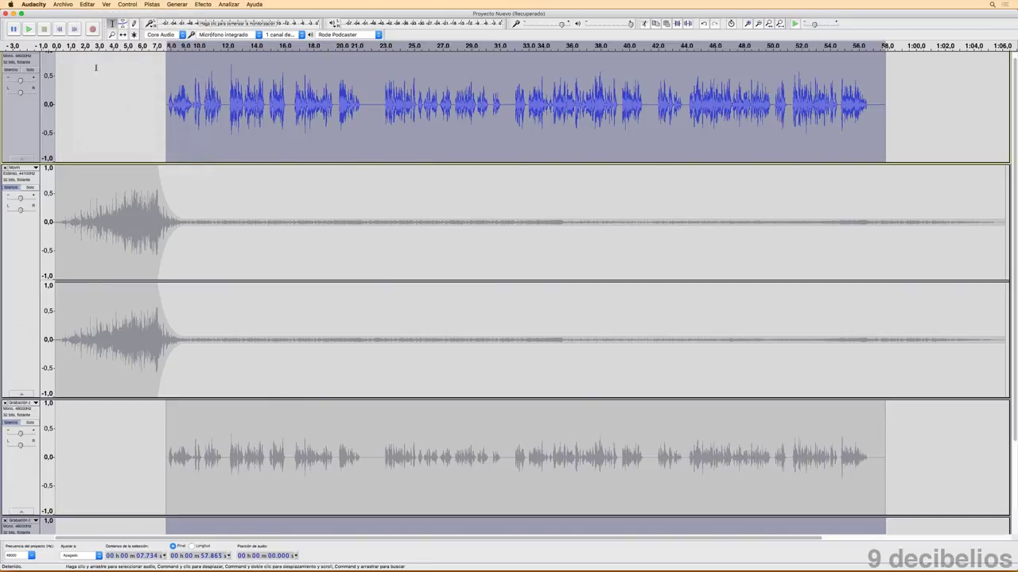
Move the duplicated voice track directly below the original voice track and mute the duplicate.
scroll(38, 506, "down", 3)
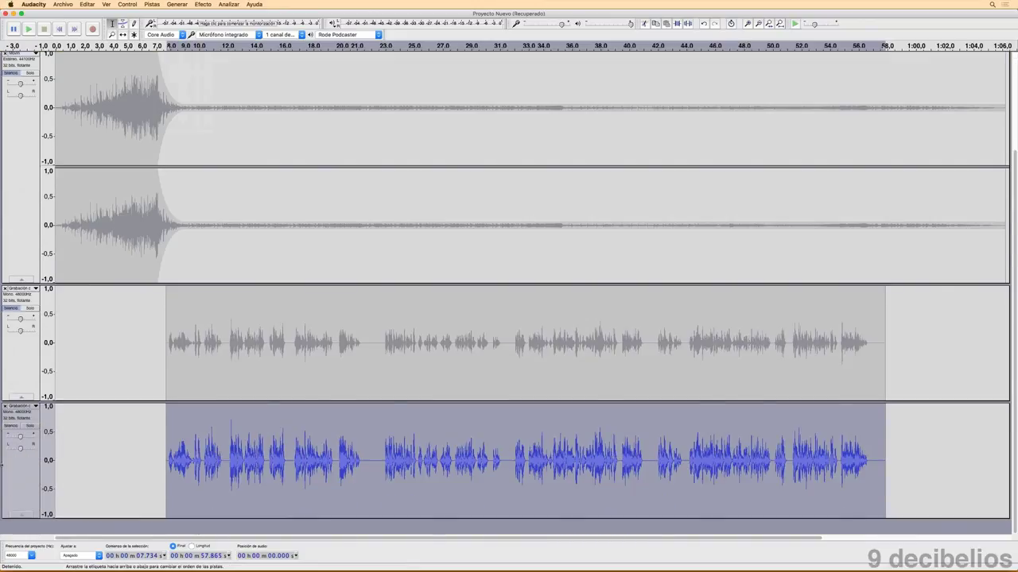
left_click_drag(3, 469, 28, 69)
scroll(288, 310, "up", 3)
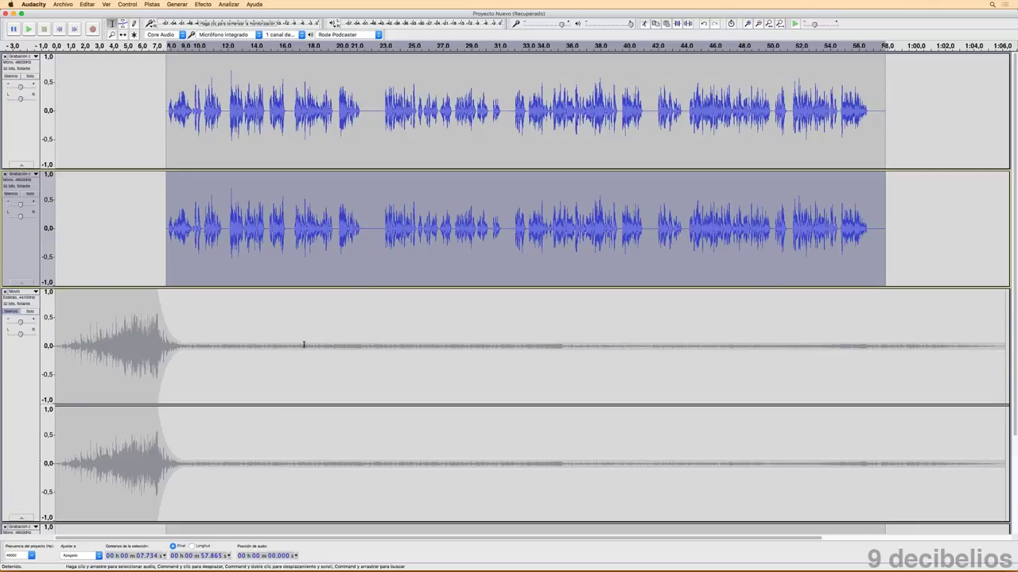
left_click(141, 205)
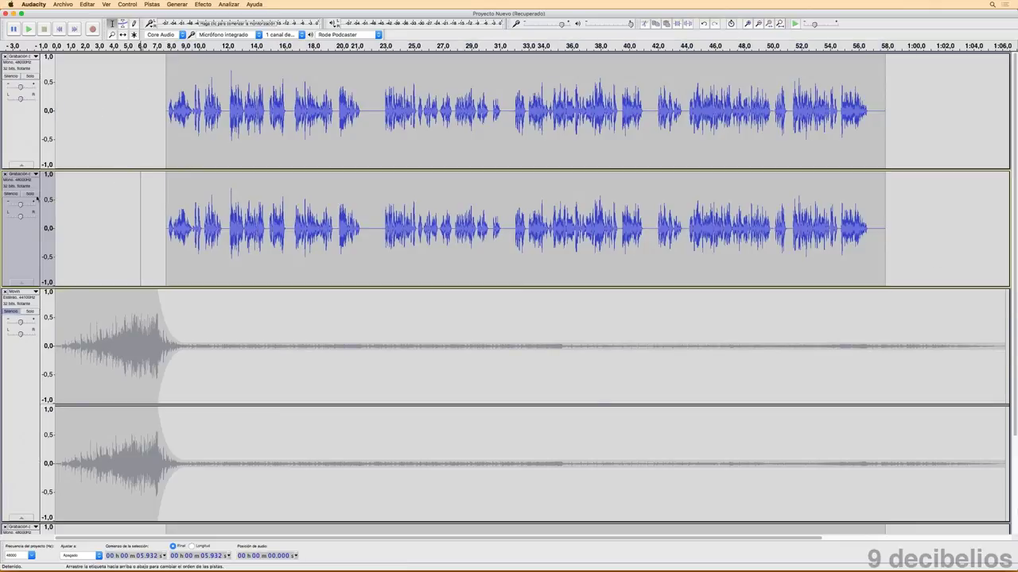
scroll(119, 276, "down", 1)
scroll(119, 276, "down", 3)
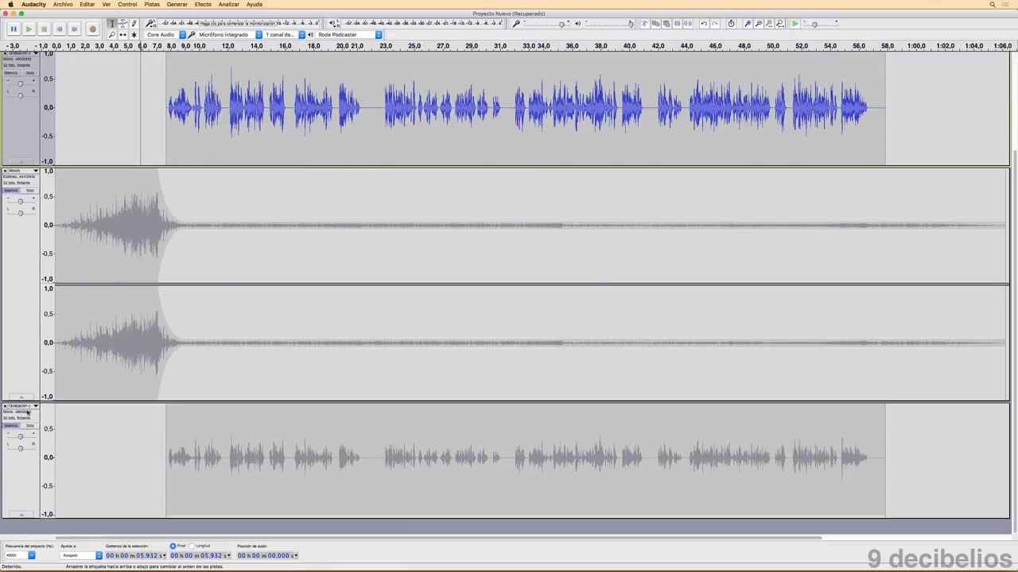
scroll(119, 275, "up", 3)
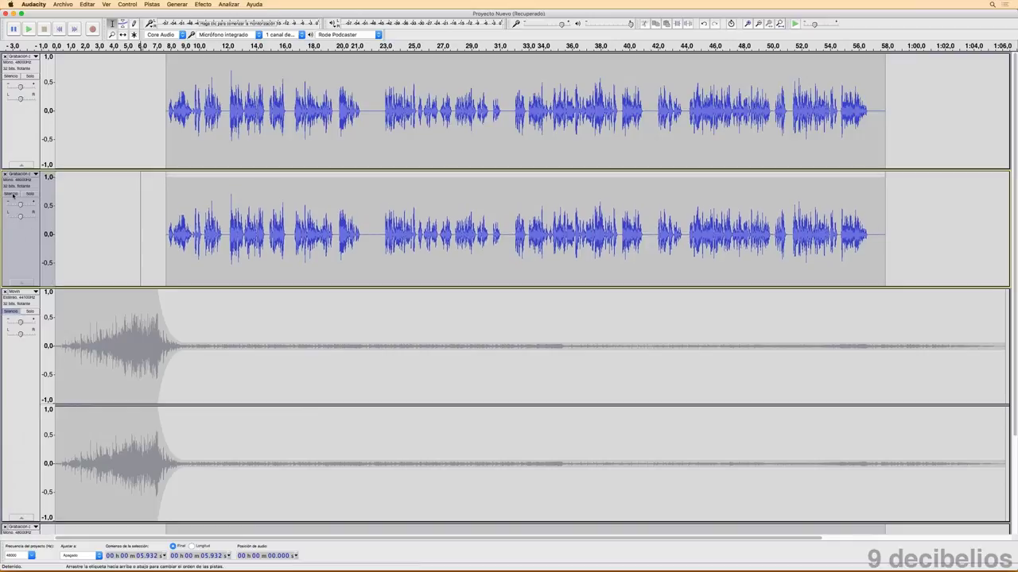
left_click(11, 194)
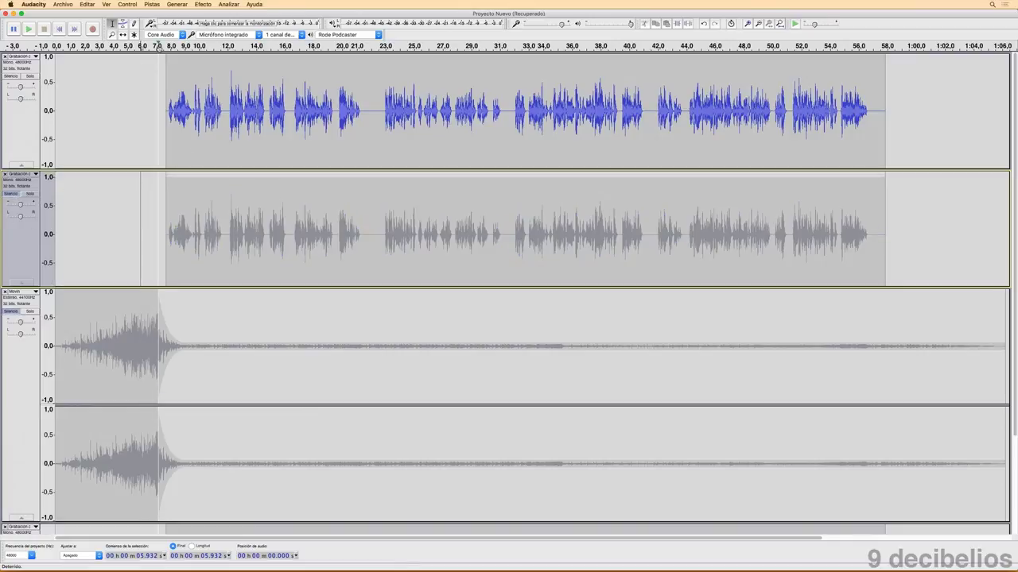
Listen to the original voice track from about 7 seconds, stop playback, and save the project.
left_click(158, 46)
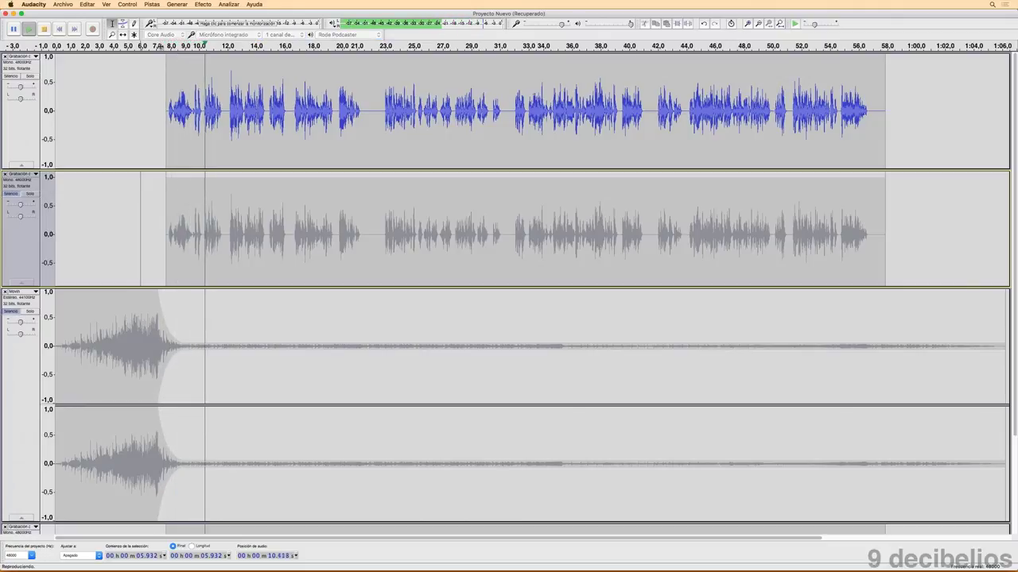
key("space")
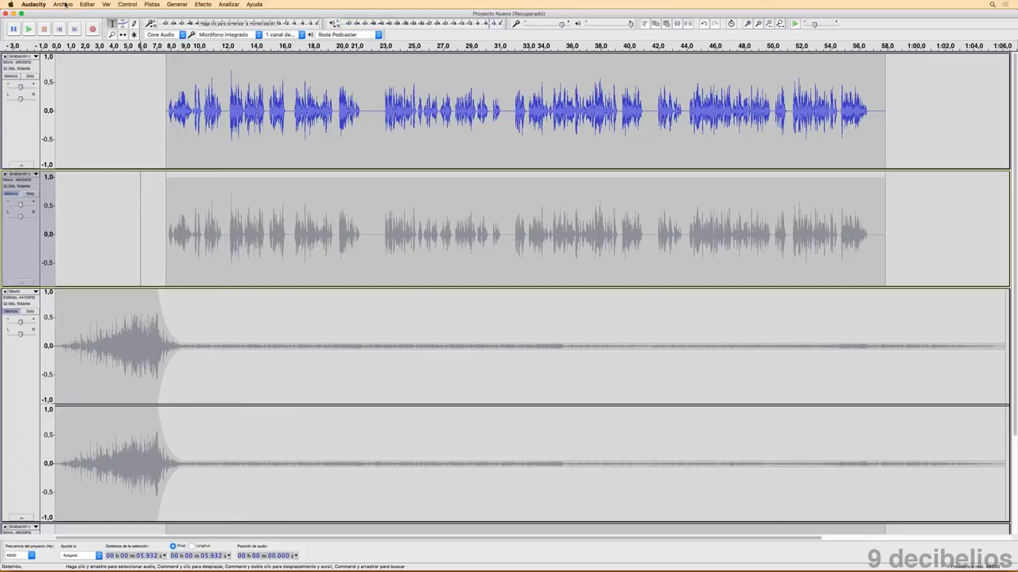
left_click(63, 5)
left_click(79, 48)
Select the whole voice clip in the first track and open the Equalization effect with the graphic EQ type.
double_click(179, 112)
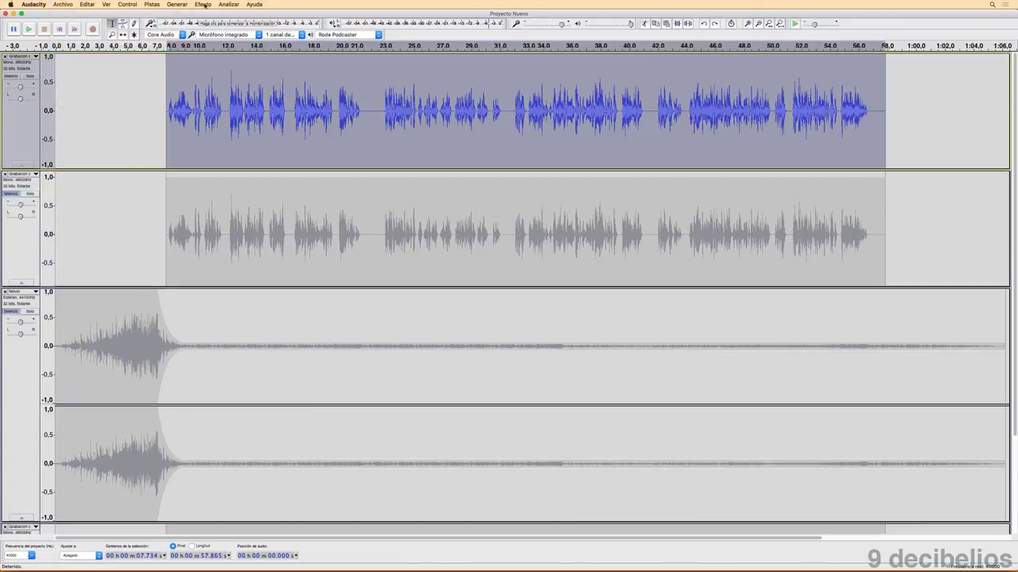
left_click(204, 5)
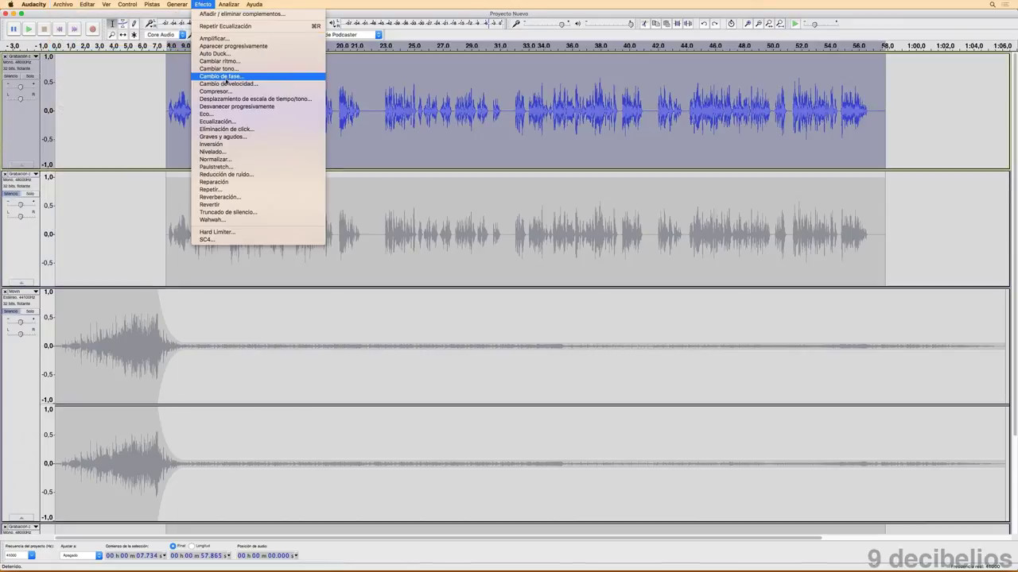
left_click(228, 121)
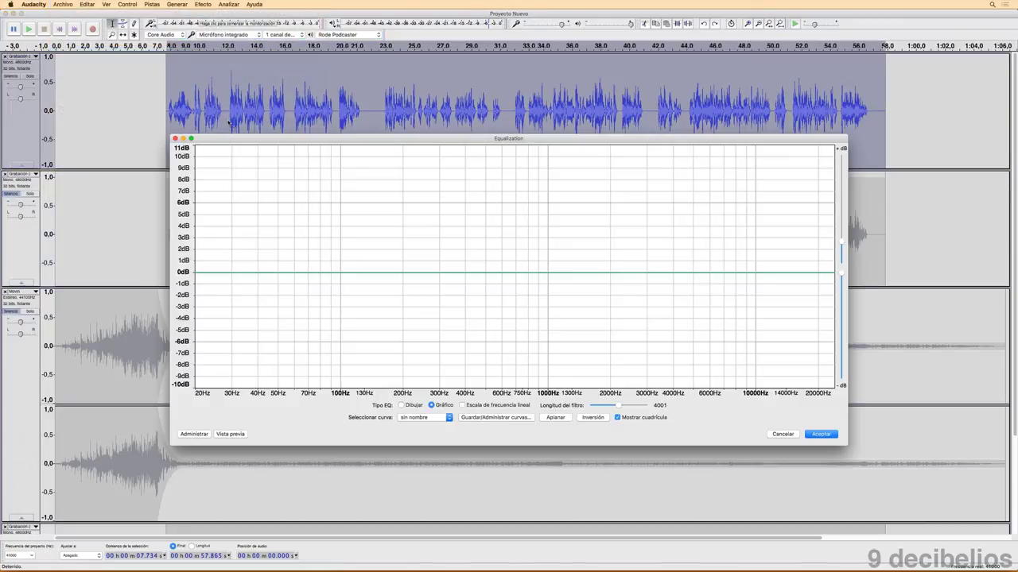
left_click(430, 405)
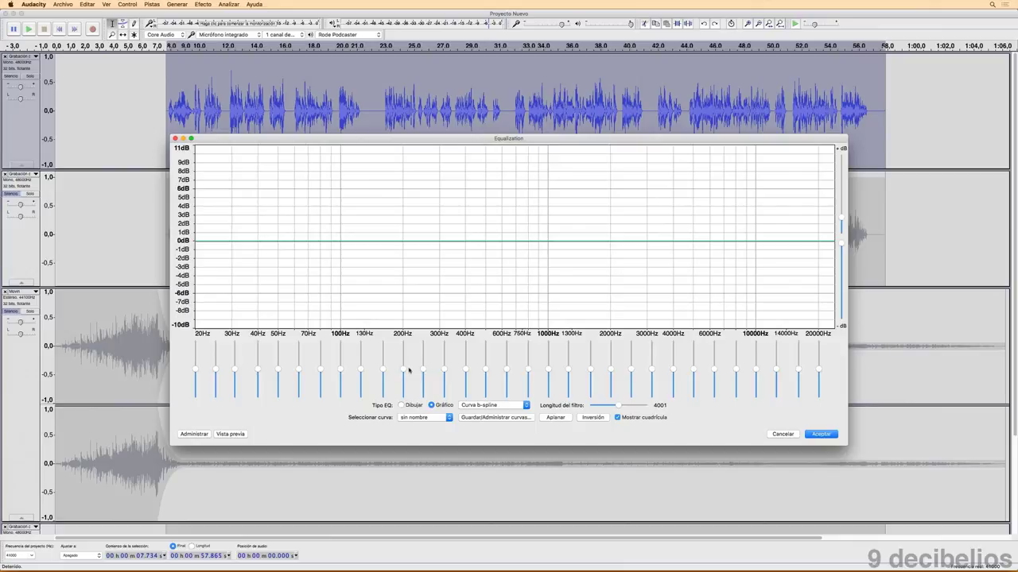
Shape the EQ curve: boost around 250 Hz by about 3.5 dB, cut 500–630 Hz by about 3 dB, raise 1600–20000 Hz by about 3 dB.
left_click_drag(403, 370, 424, 363)
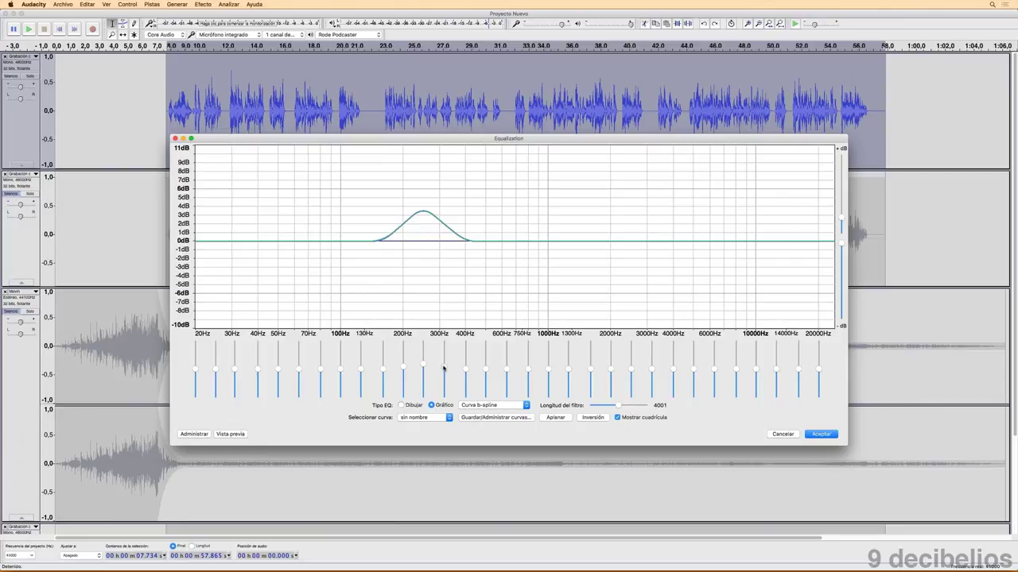
left_click_drag(486, 369, 505, 376)
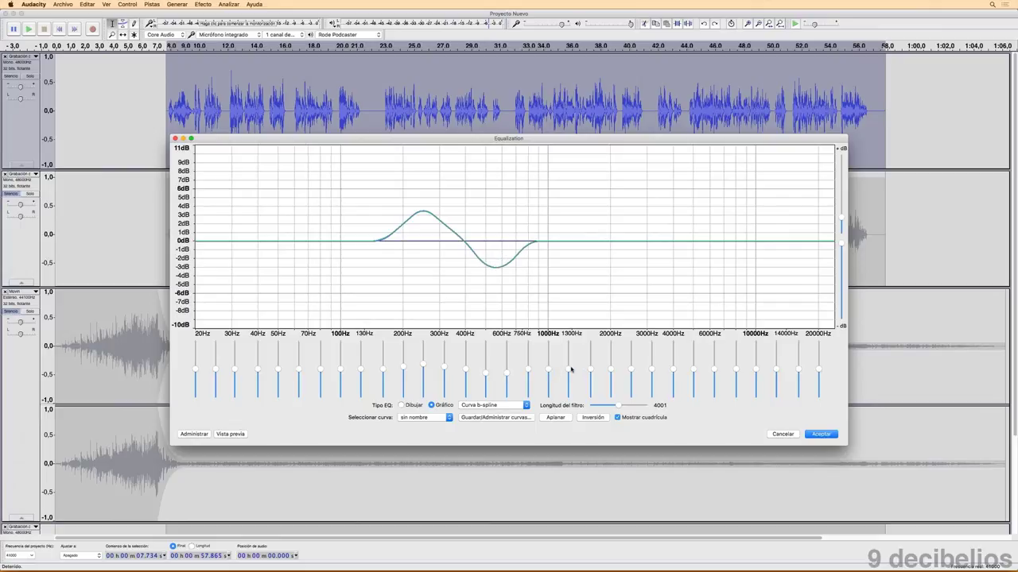
left_click_drag(568, 370, 758, 367)
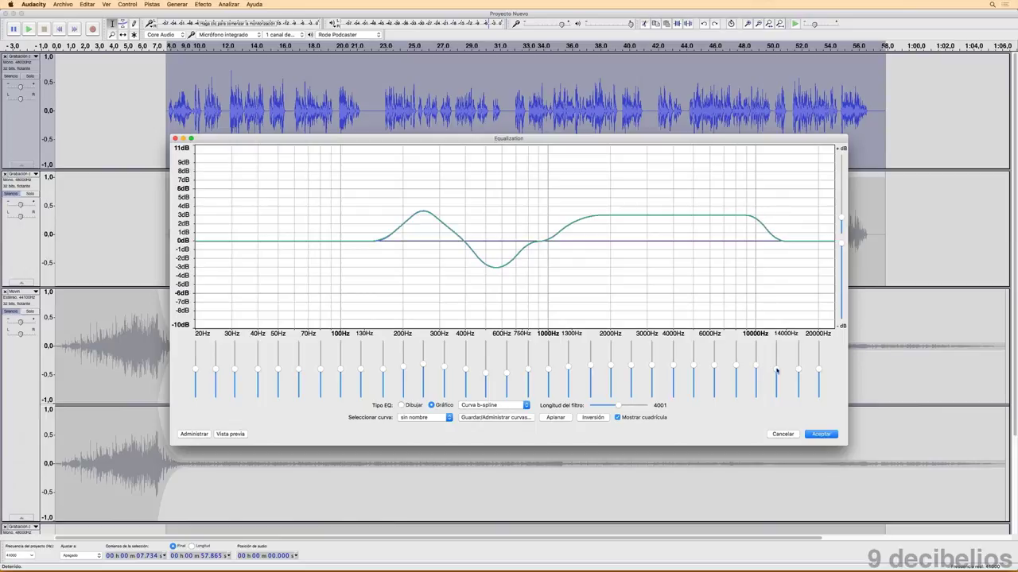
left_click_drag(778, 369, 819, 364)
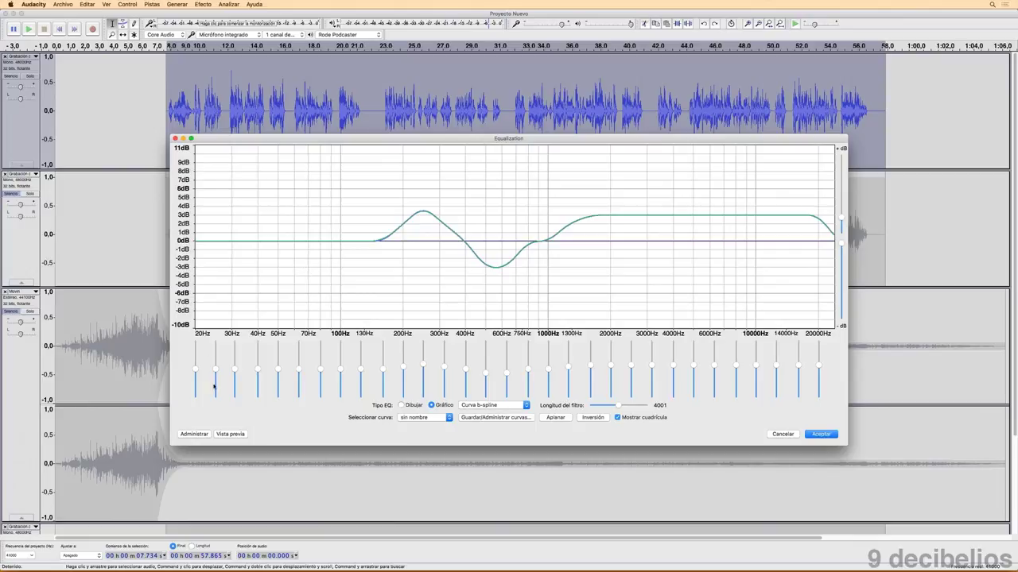
Preview the equalization curve and apply it to the voice clip in the first track.
left_click(490, 418)
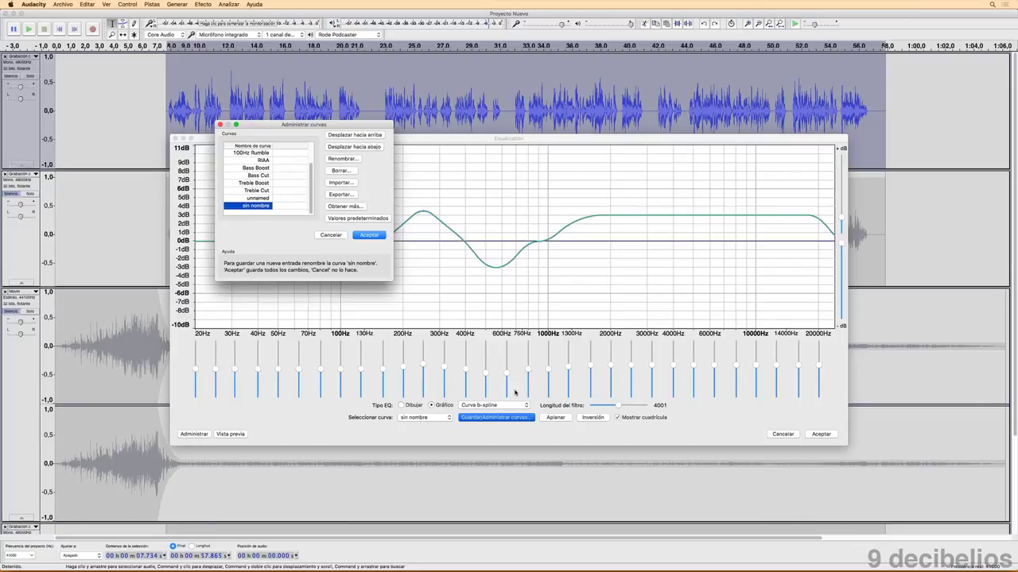
left_click(331, 235)
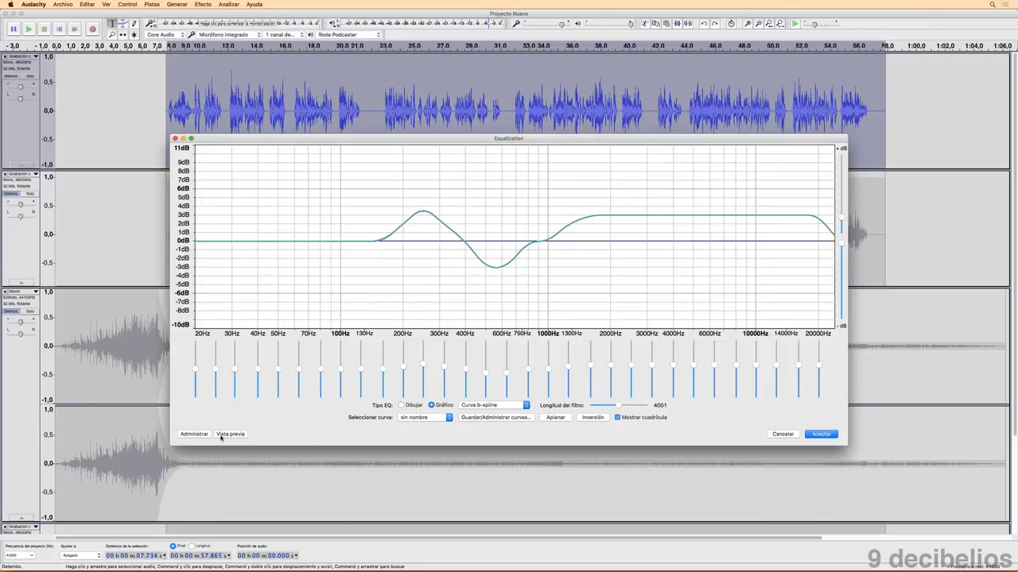
left_click(228, 436)
left_click(821, 434)
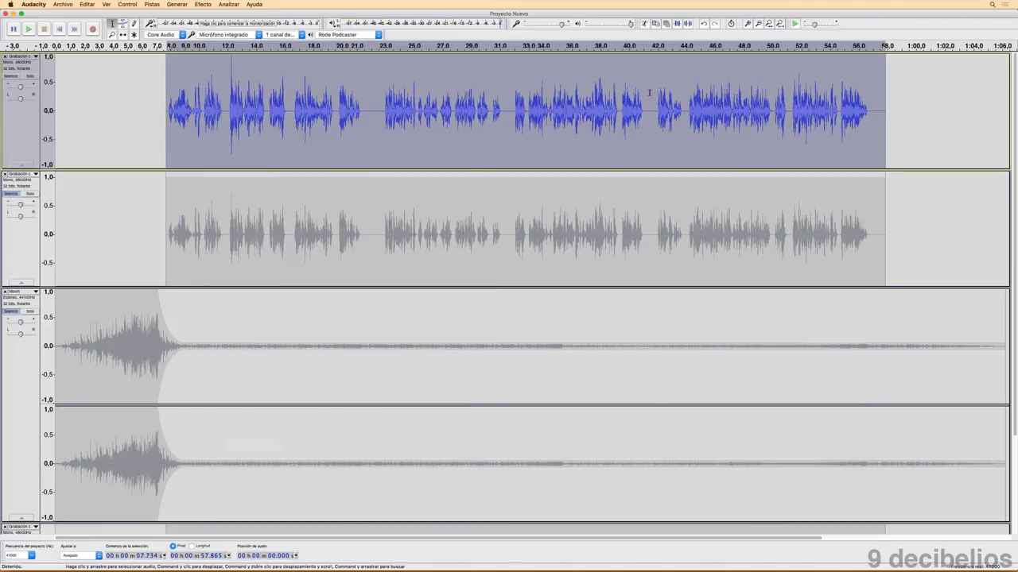
Mute the equalized voice track, solo the unprocessed duplicate, and listen to it from about 7.5 seconds.
left_click(411, 127)
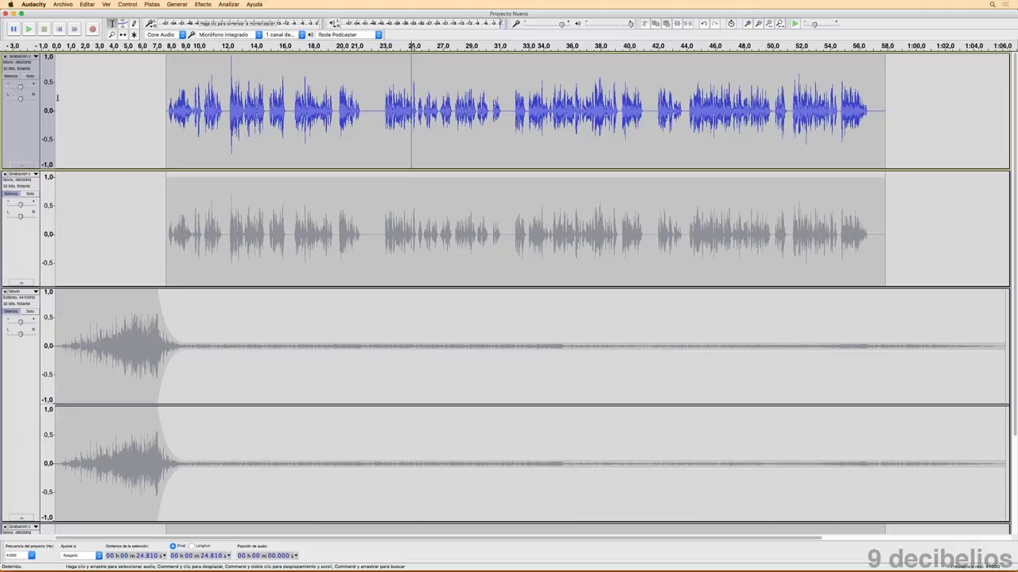
left_click(10, 77)
left_click(31, 194)
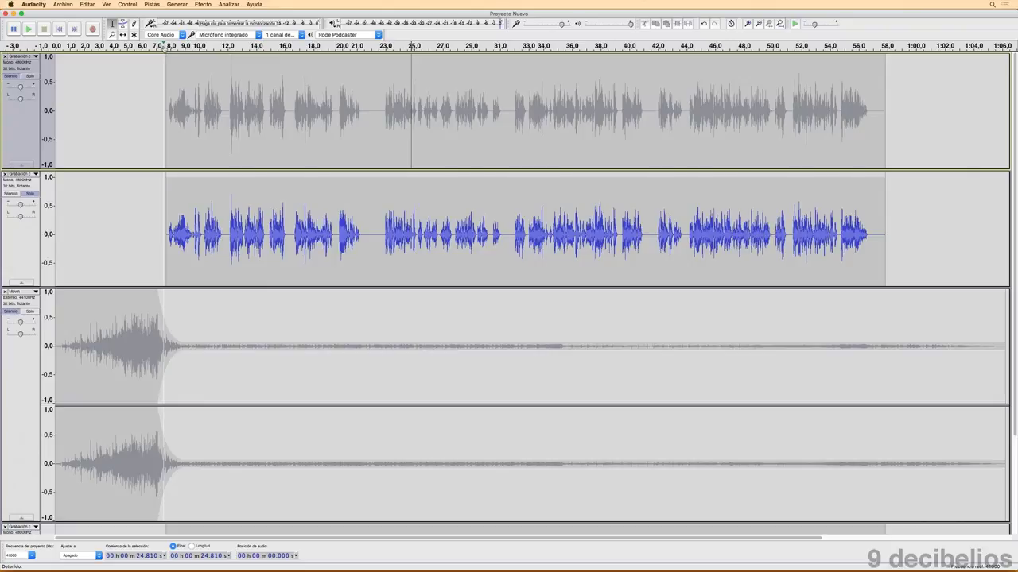
left_click(165, 46)
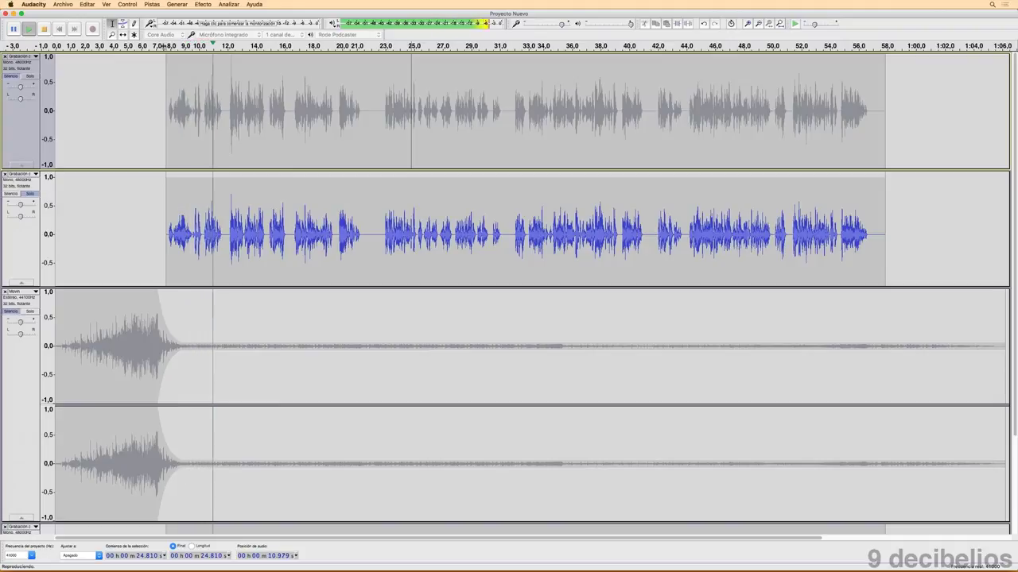
key("space")
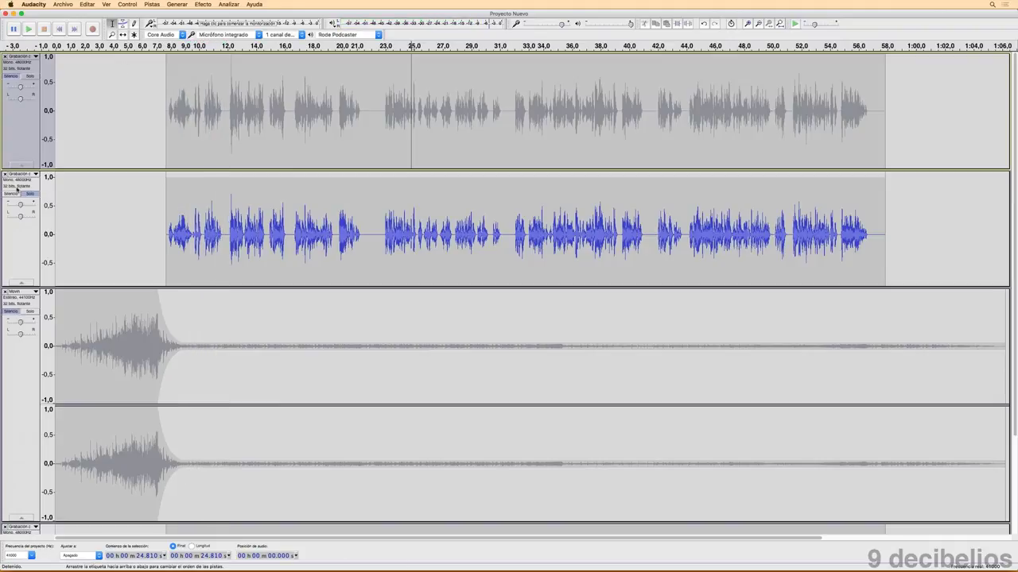
Mute the unprocessed duplicate, solo the equalized voice track, and listen to it from about 8 seconds.
left_click(12, 193)
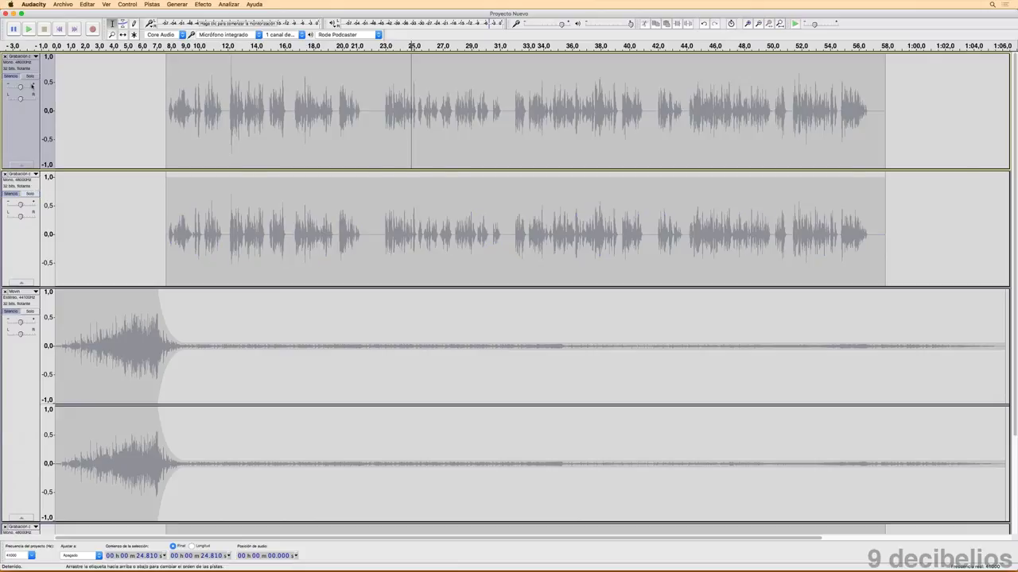
left_click(11, 76)
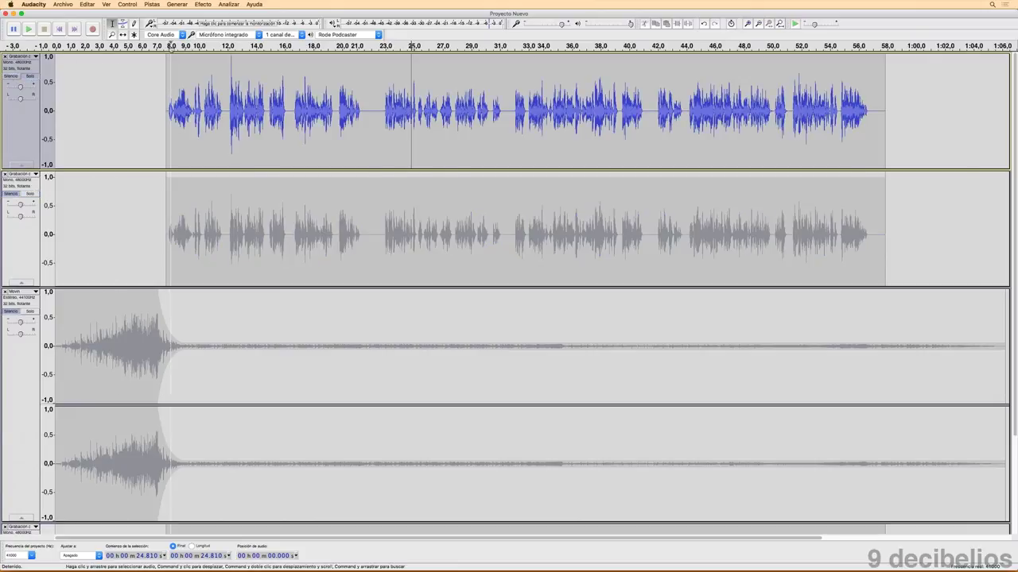
left_click(169, 45)
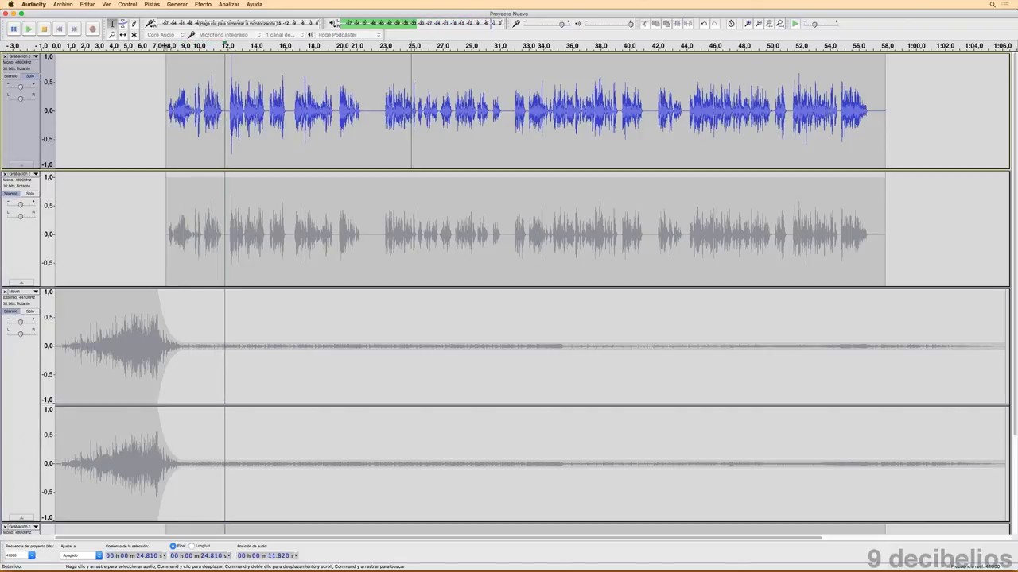
key("space")
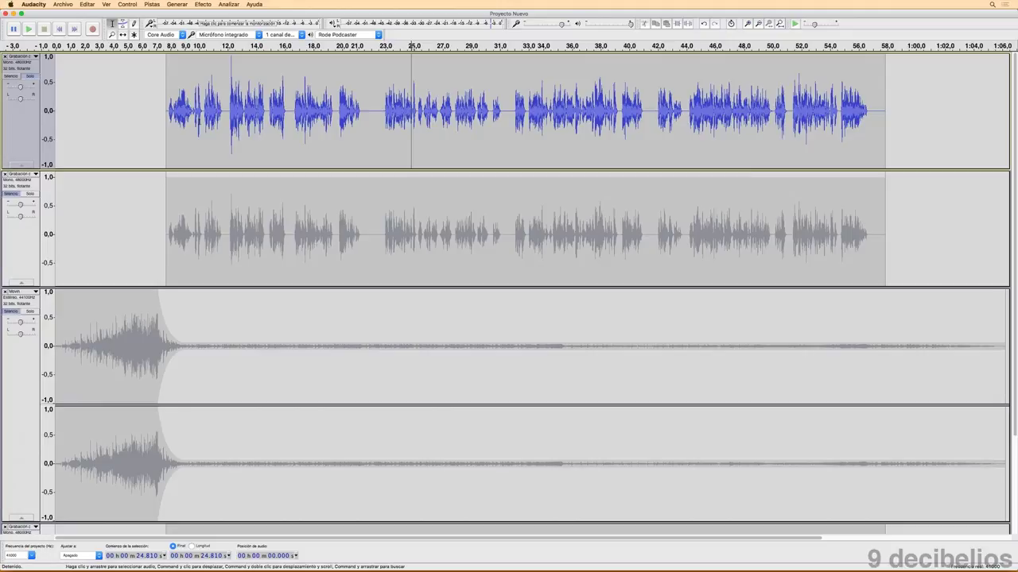
Reopen the Equalization effect for the voice clip in the first track and review the curve against the waveform.
key("space")
left_click(203, 4)
left_click(99, 119)
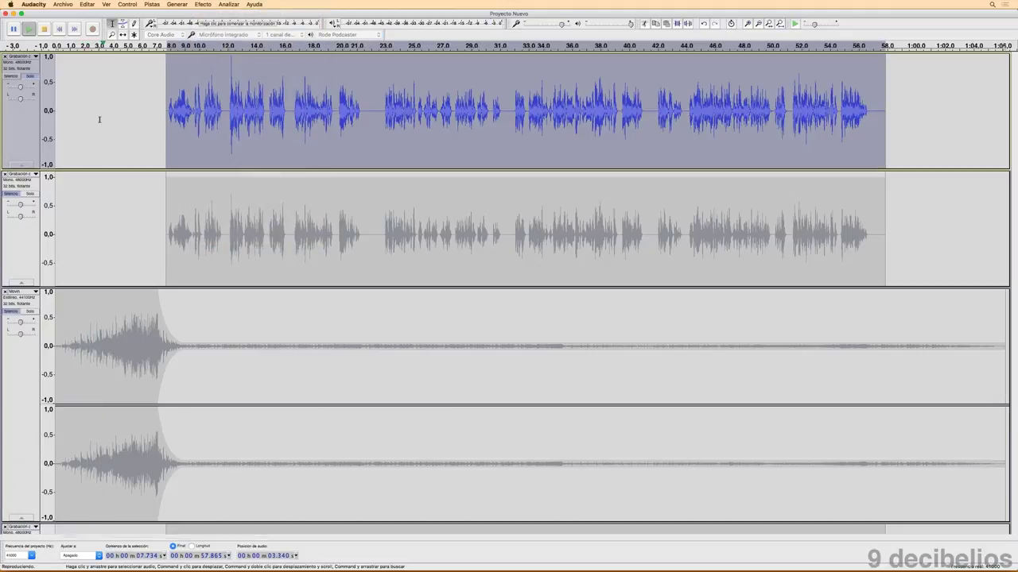
key("space")
left_click(203, 4)
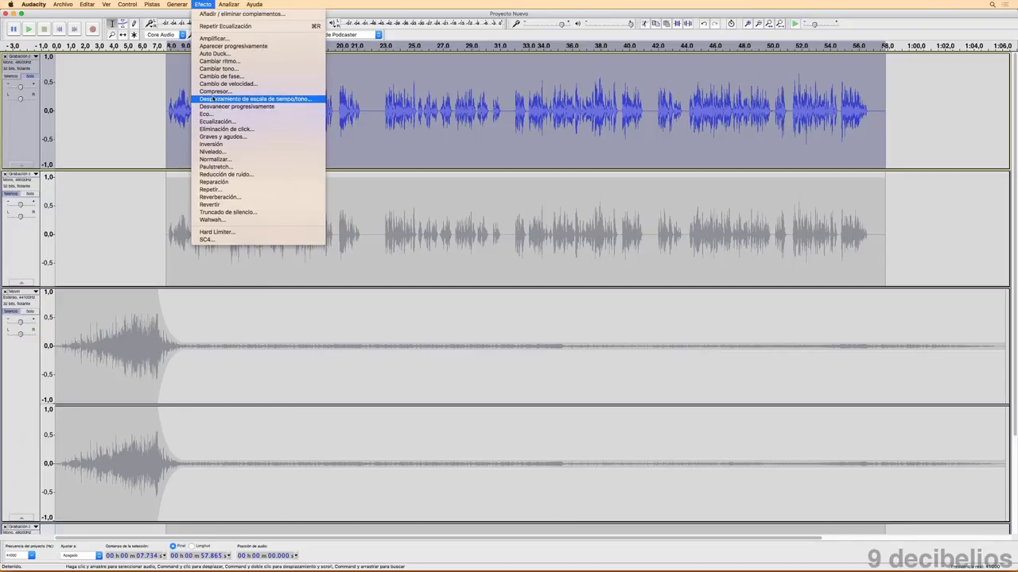
left_click(216, 120)
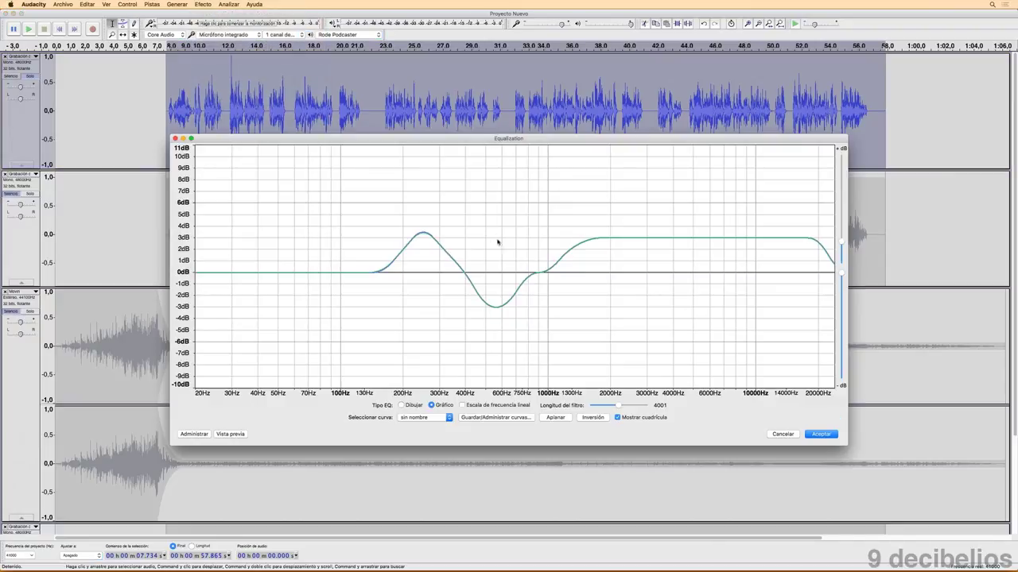
left_click_drag(509, 140, 458, 51)
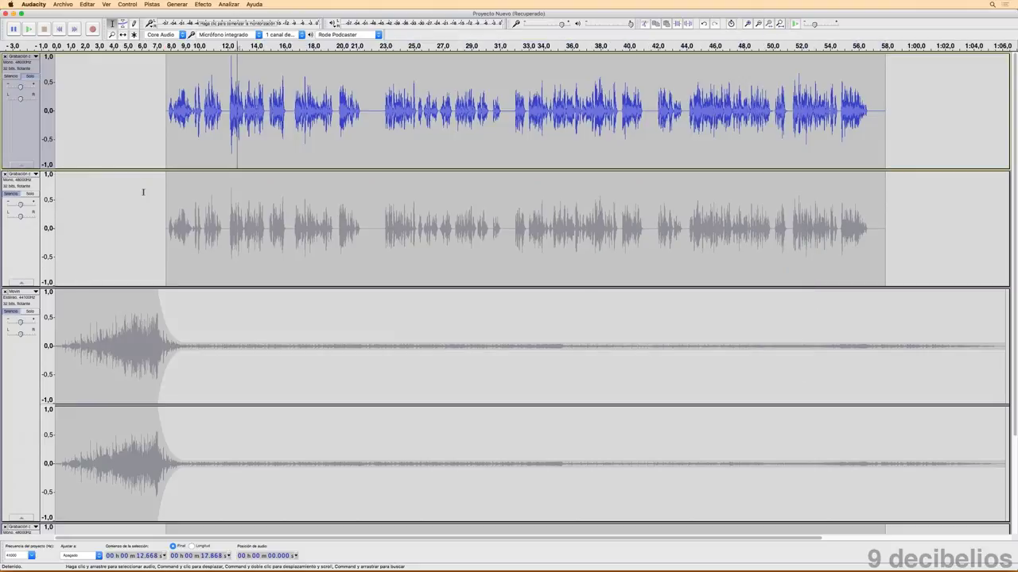
Try amplifying all tracks to a new peak amplitude of -2 dB.
left_click(144, 136)
left_click(204, 4)
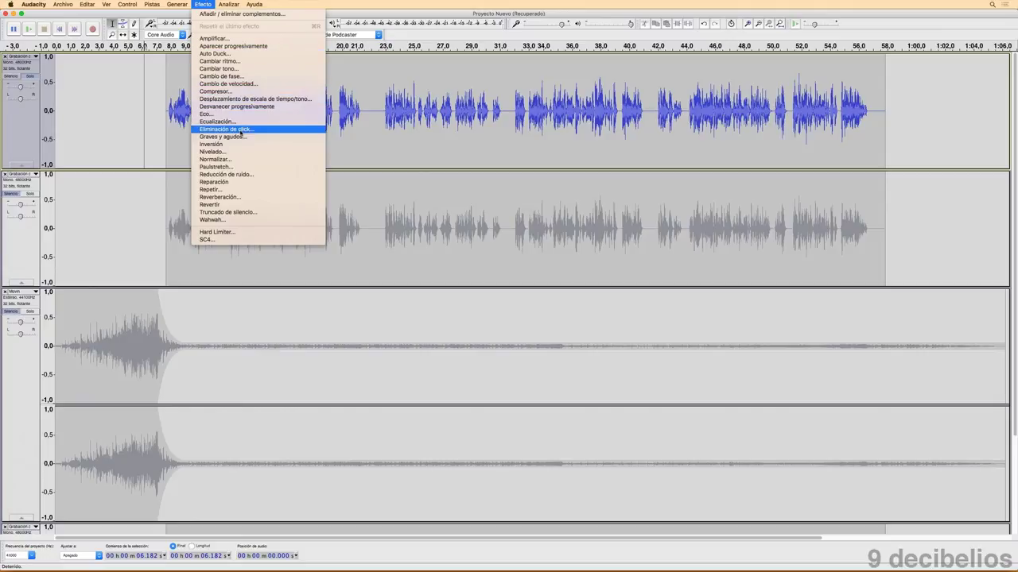
left_click(215, 39)
double_click(544, 291)
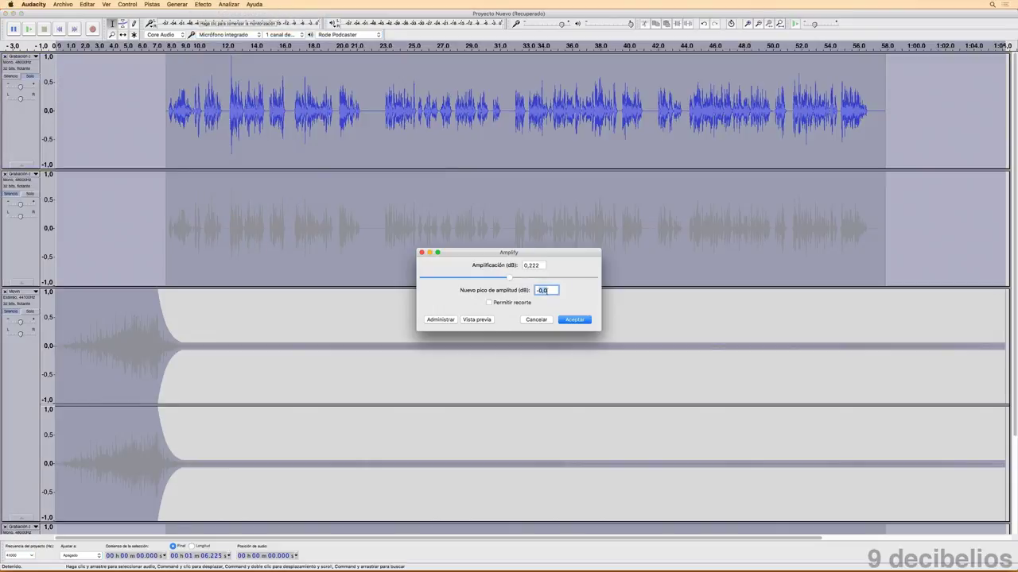
type("-2")
left_click(574, 318)
left_click(291, 67)
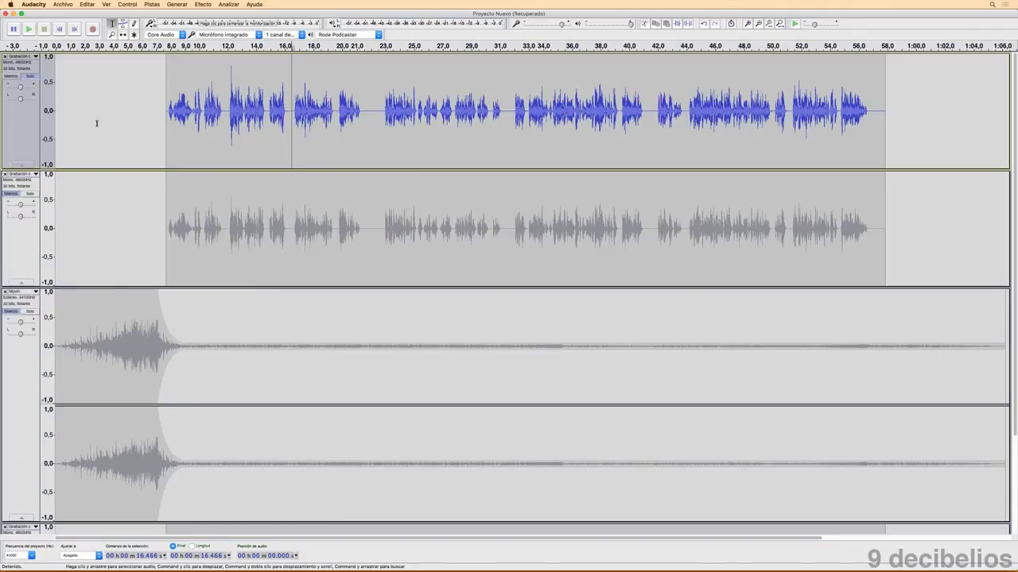
Listen to the amplified voice track from about 7.5 seconds and stop the playback.
scroll(98, 114, "down", 2)
scroll(22, 86, "up", 2)
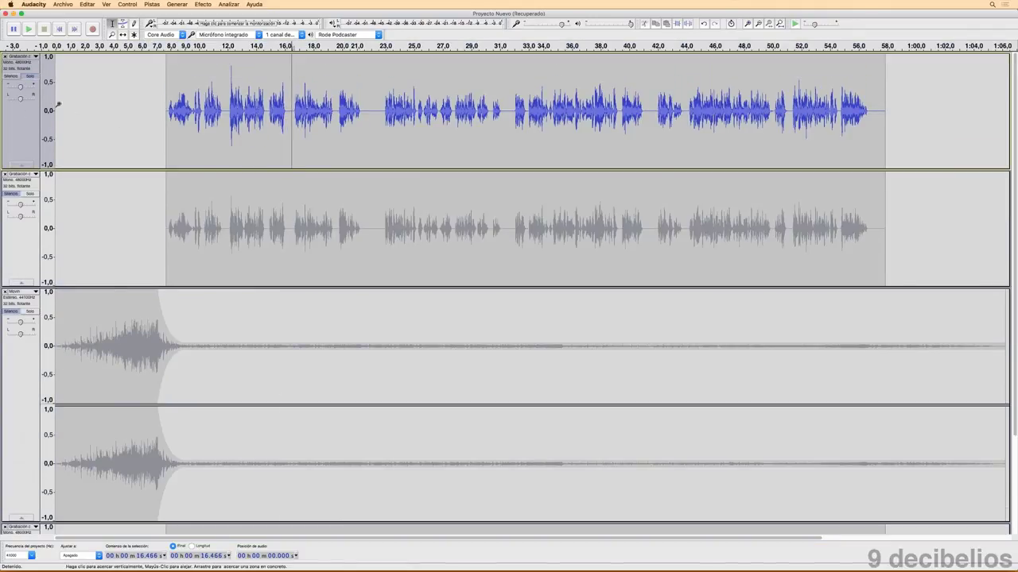
left_click(164, 46)
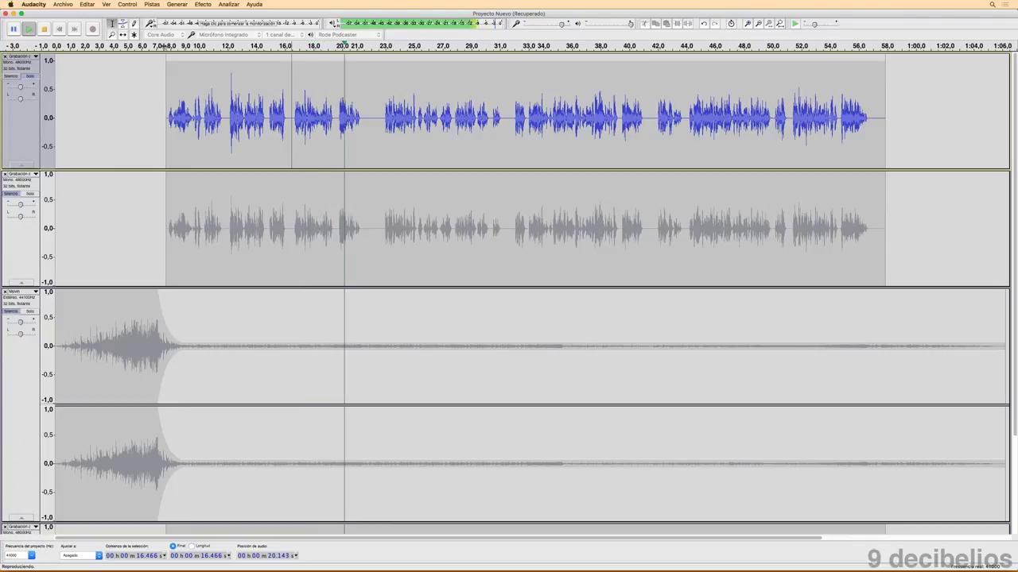
key("space")
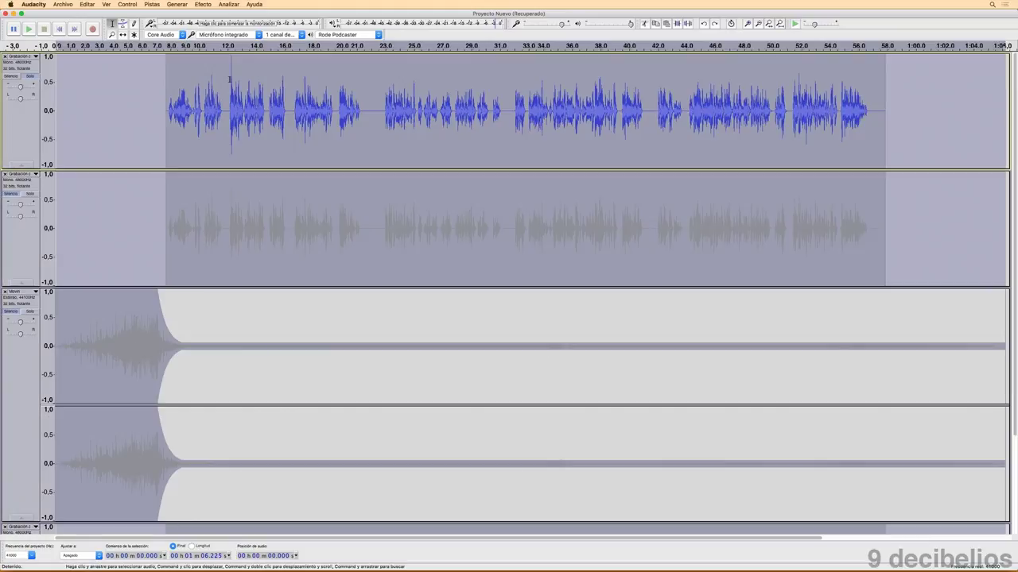
Select the voice track's highest peak, from about 12.17 to 12.78 seconds, and zoom in on it.
left_click(227, 71)
left_click_drag(230, 70, 238, 79)
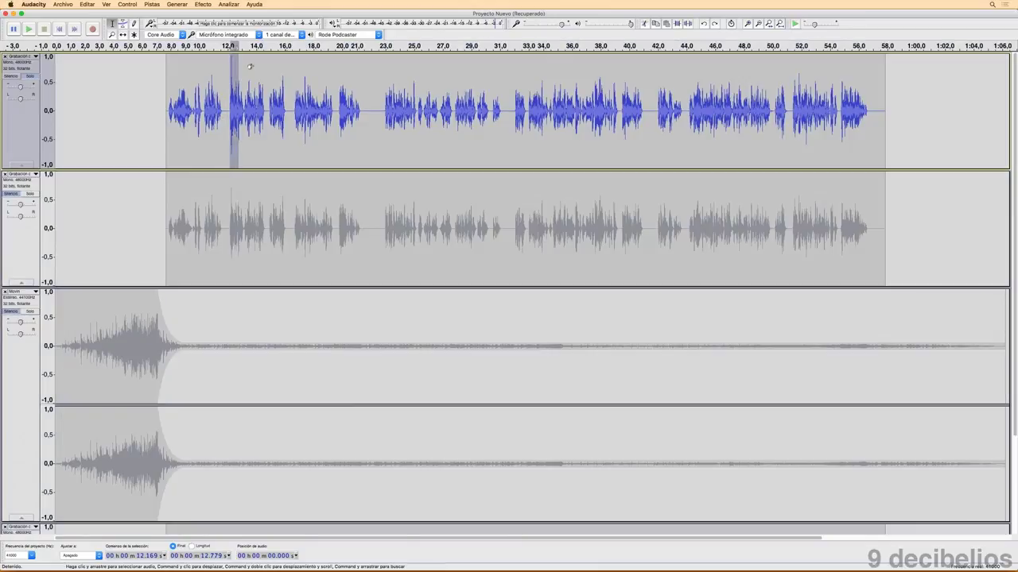
left_click(748, 23)
left_click(747, 23)
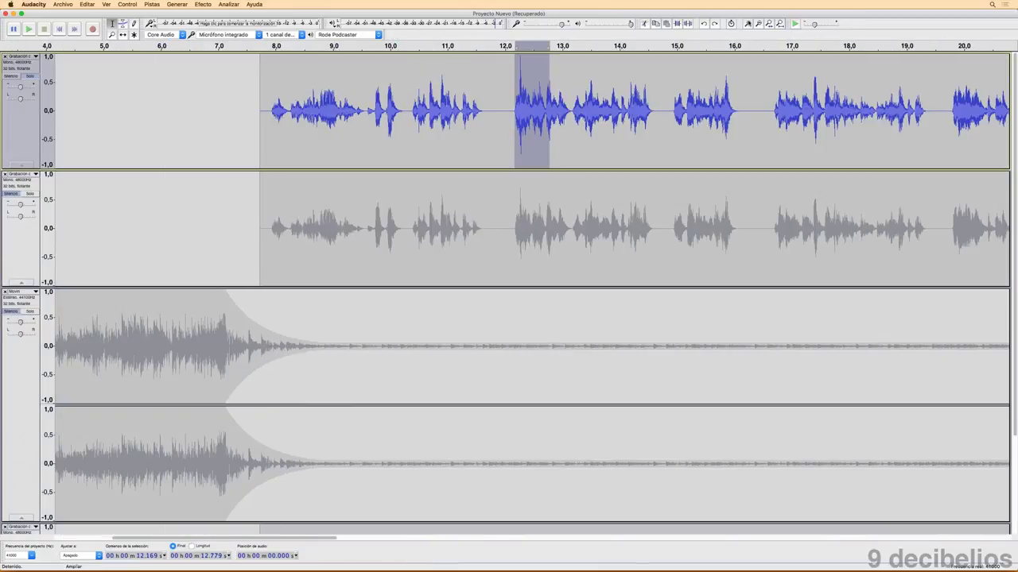
left_click(747, 23)
left_click(747, 23)
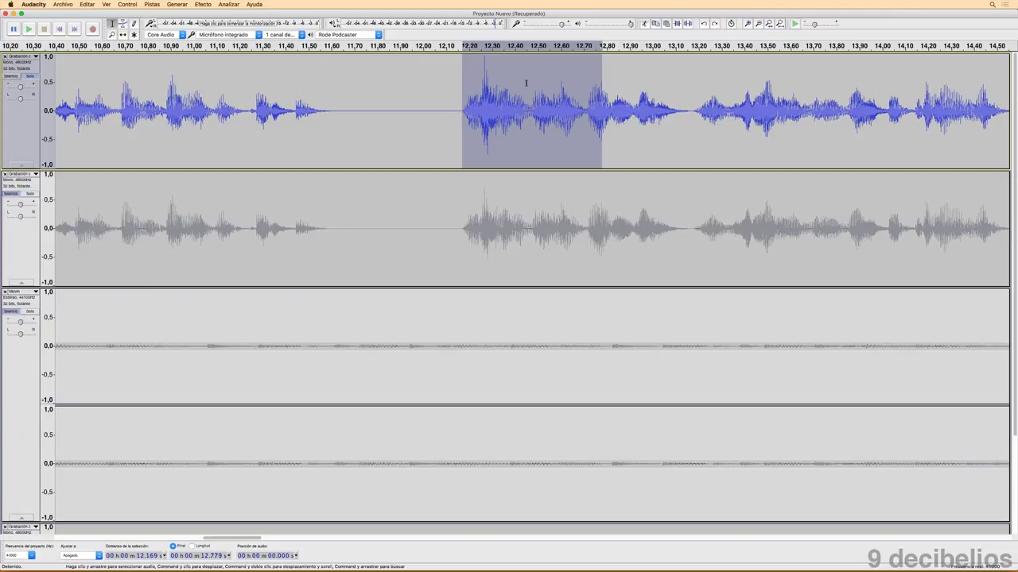
scroll(472, 83, "down", 1)
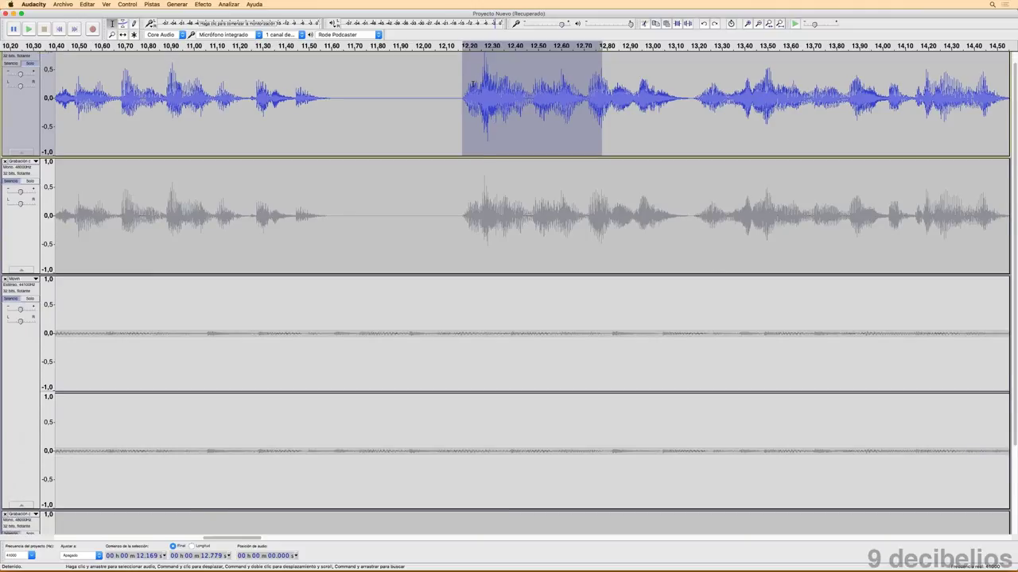
scroll(472, 83, "up", 1)
Detach the playback meter, enlarge it into a tall vertical meter, and place it beside the voice peak.
left_click_drag(324, 22, 390, 201)
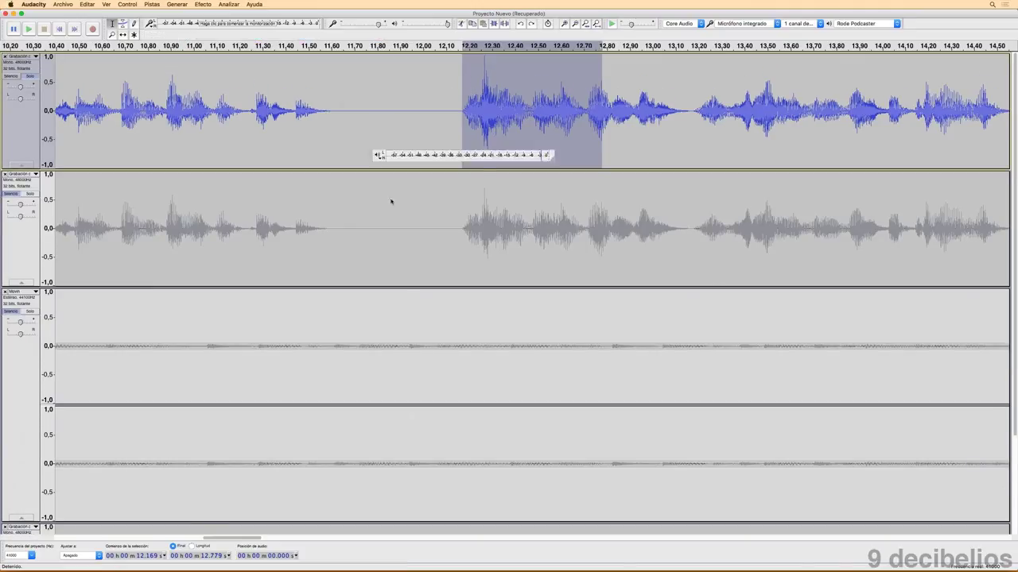
left_click_drag(577, 214, 466, 515)
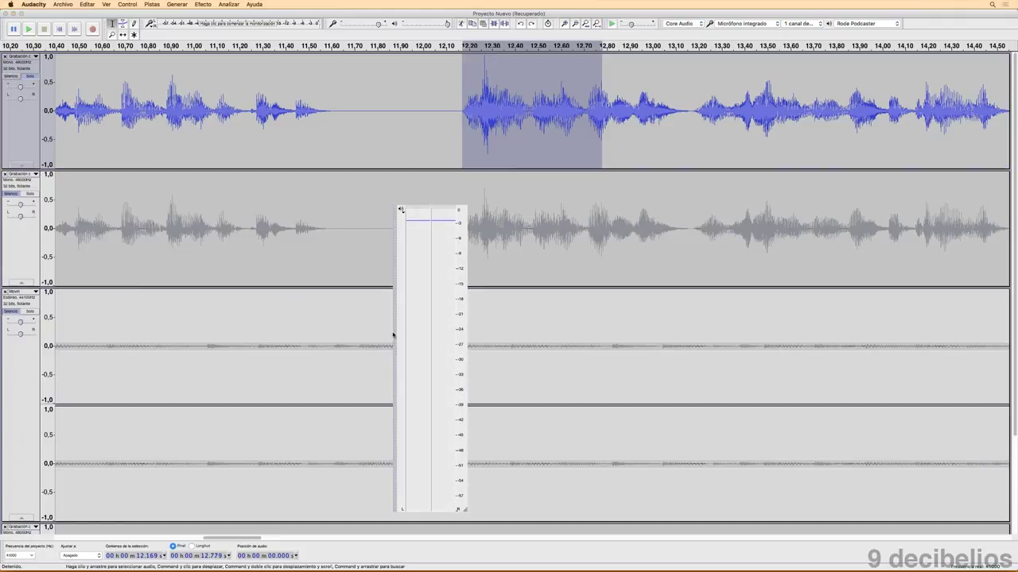
left_click_drag(394, 250, 374, 110)
Play the selected peak while watching the playback meter, narrow the selection to about 12.26–12.30 seconds, and play it again.
key("space")
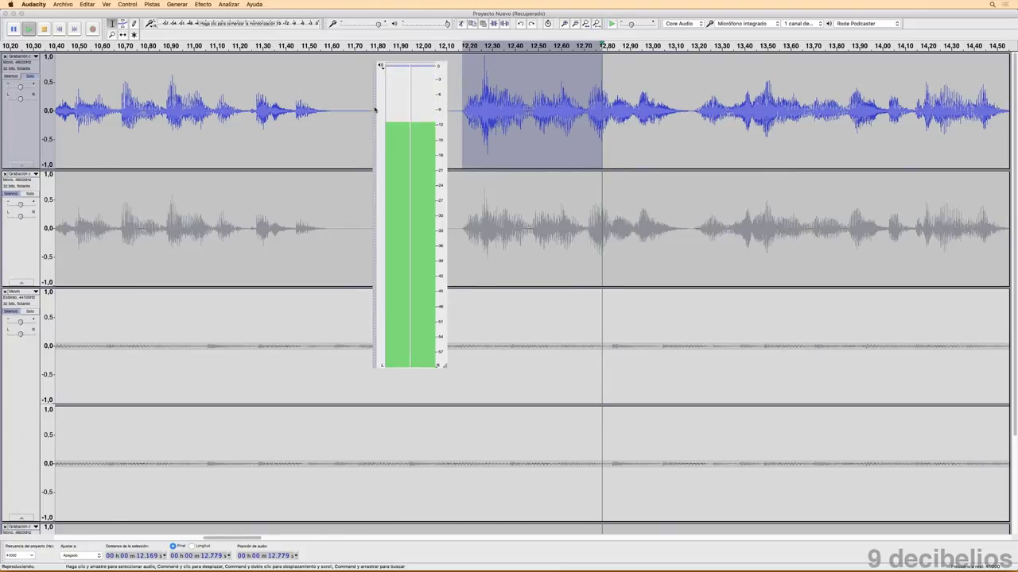
left_click_drag(483, 76, 491, 77)
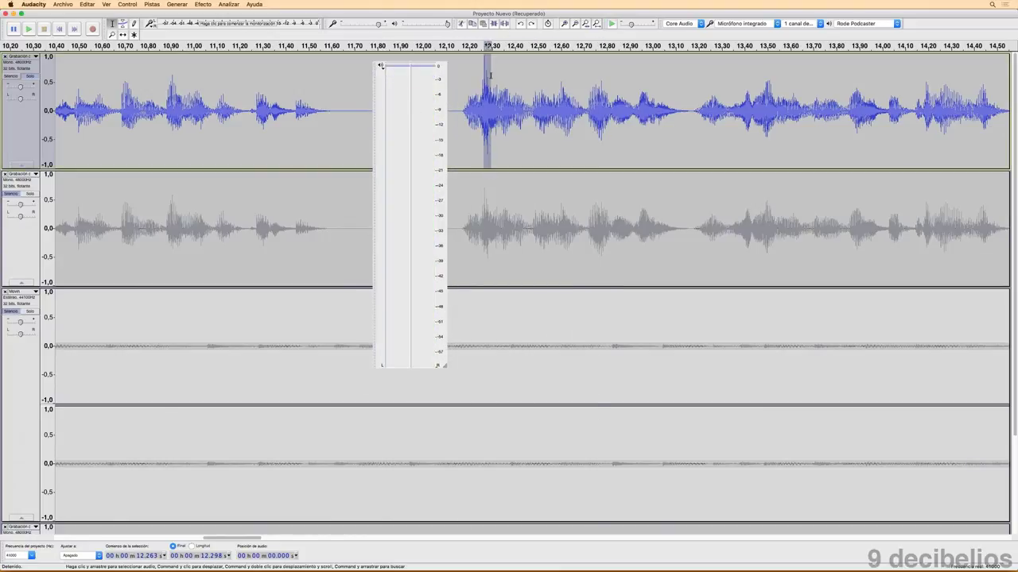
key("space")
key("space")
key("super+z")
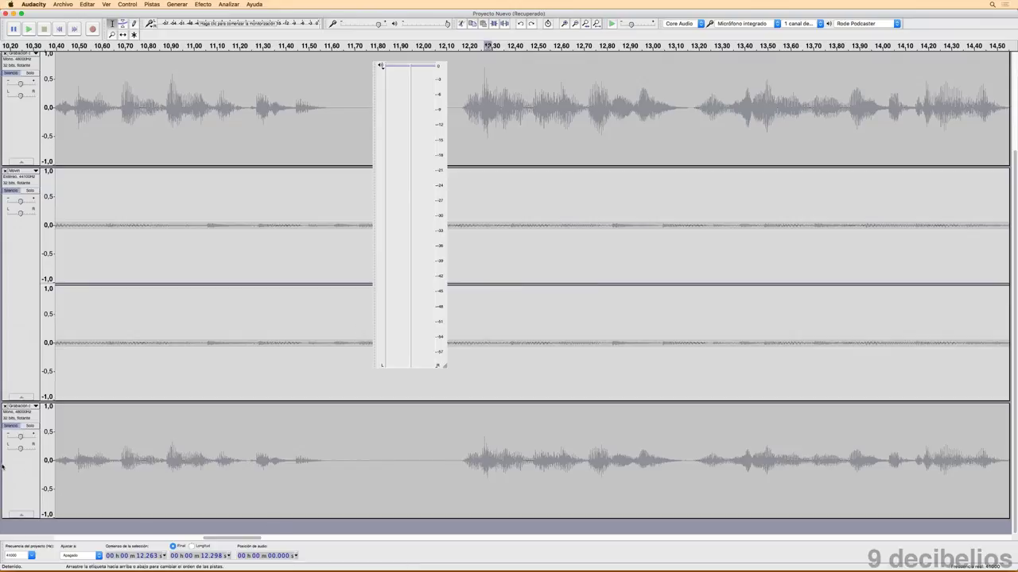
Move the muted voice track from the end of the project to directly beneath the equalized voice track.
left_click_drag(16, 473, 51, 49)
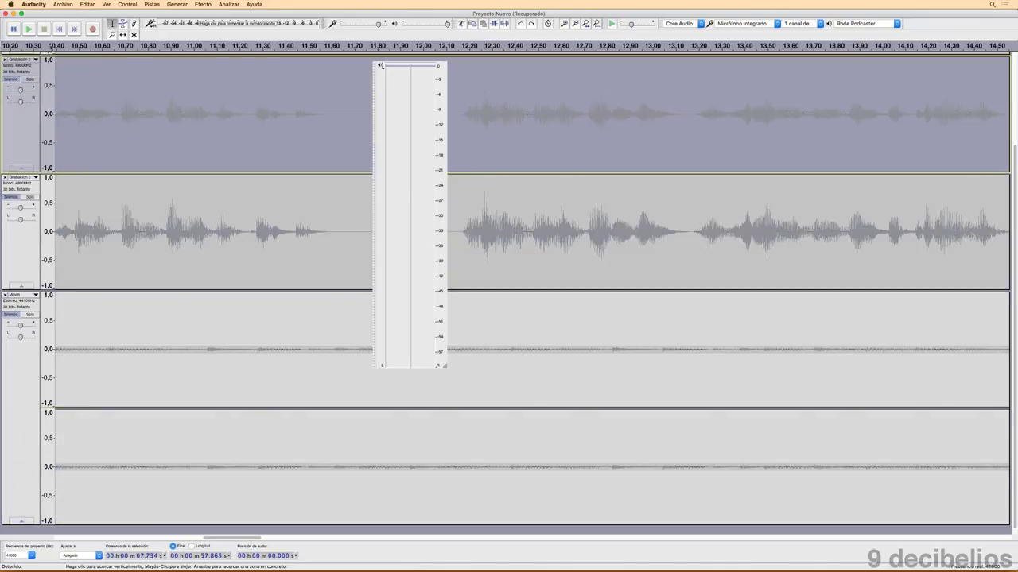
scroll(260, 211, "up", 5)
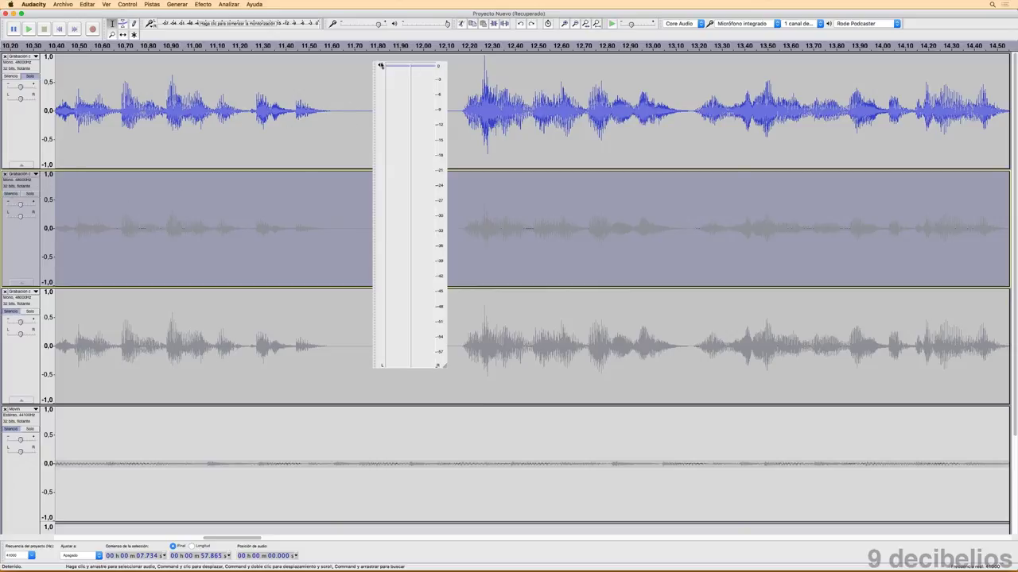
Reset all toolbars to their default layout.
left_click(106, 4)
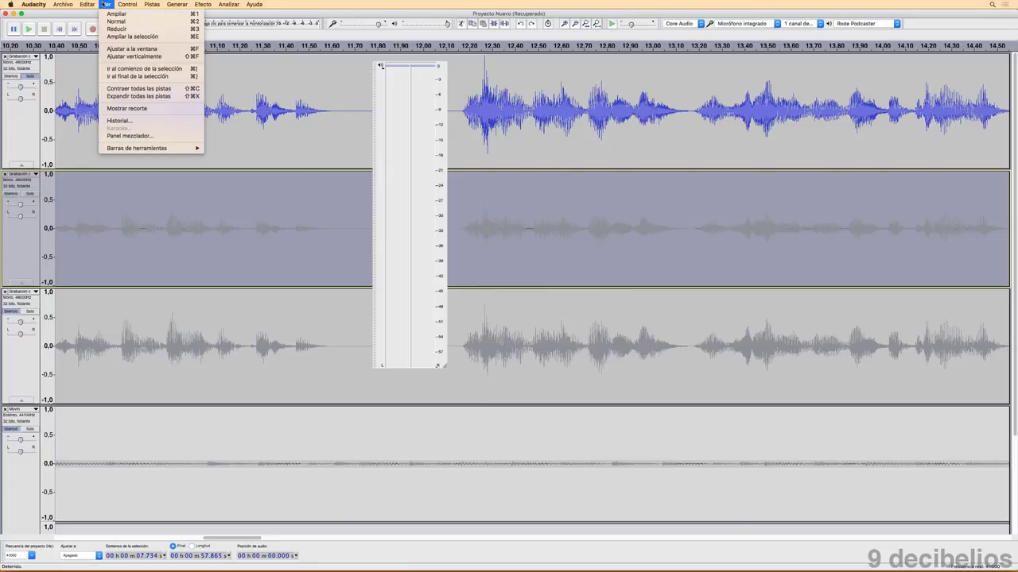
mouse_move(135, 150)
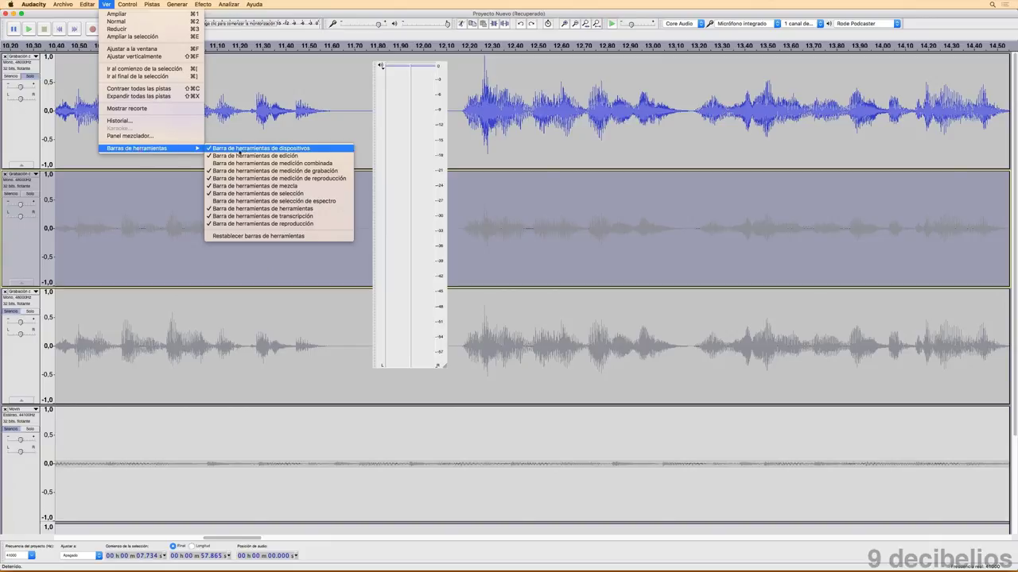
left_click(254, 234)
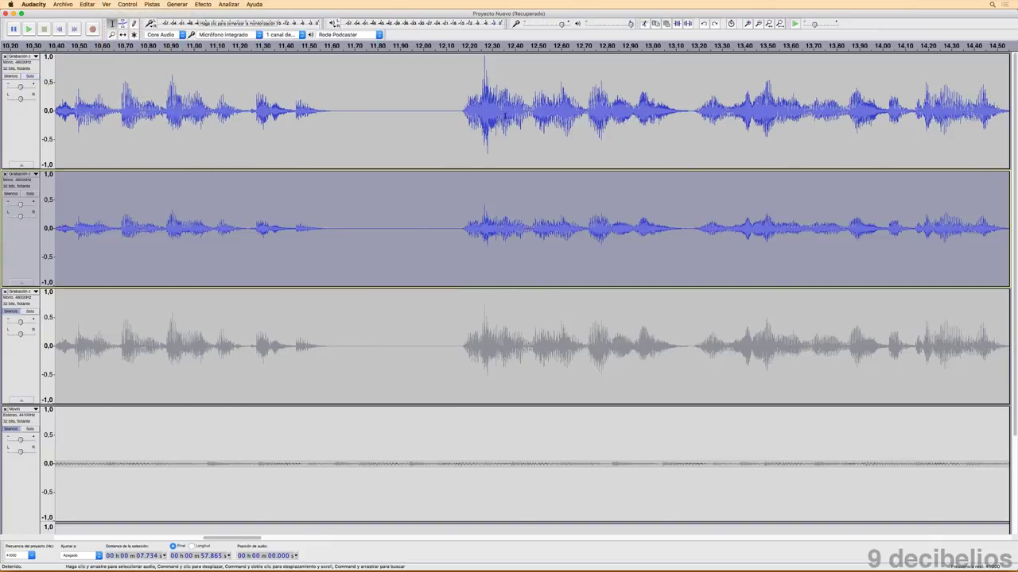
scroll(482, 120, "down", 1)
scroll(477, 137, "up", 1)
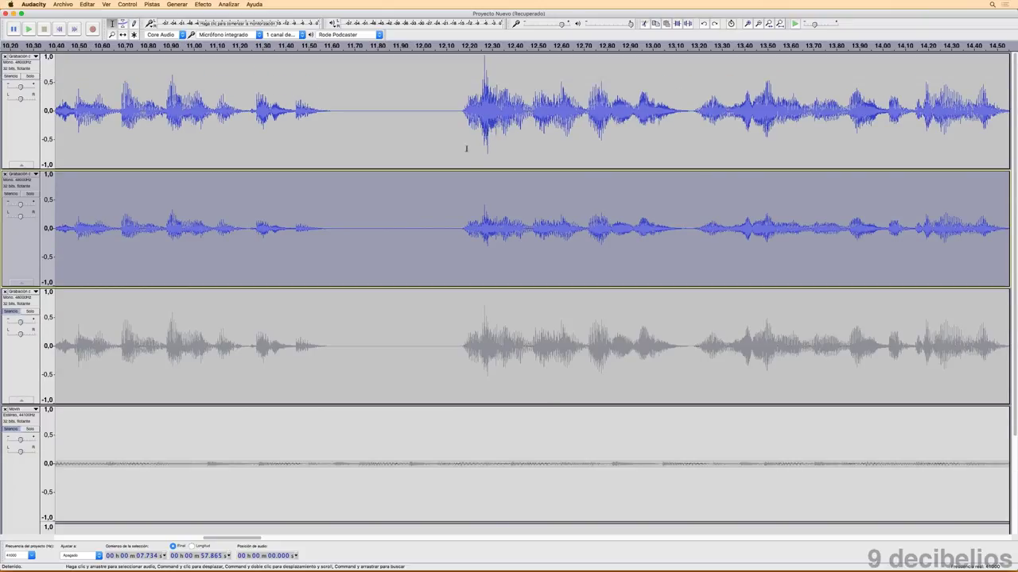